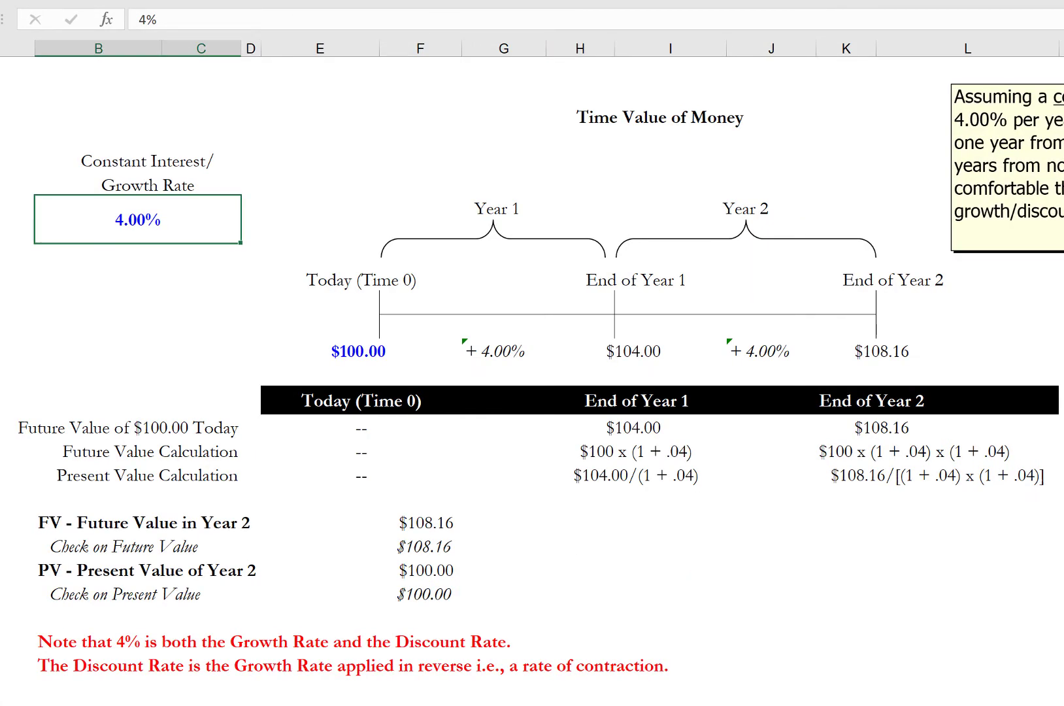
Examine the timeline amounts from Today through End of Year 2 and the growth rates between them.
left_click(375, 352)
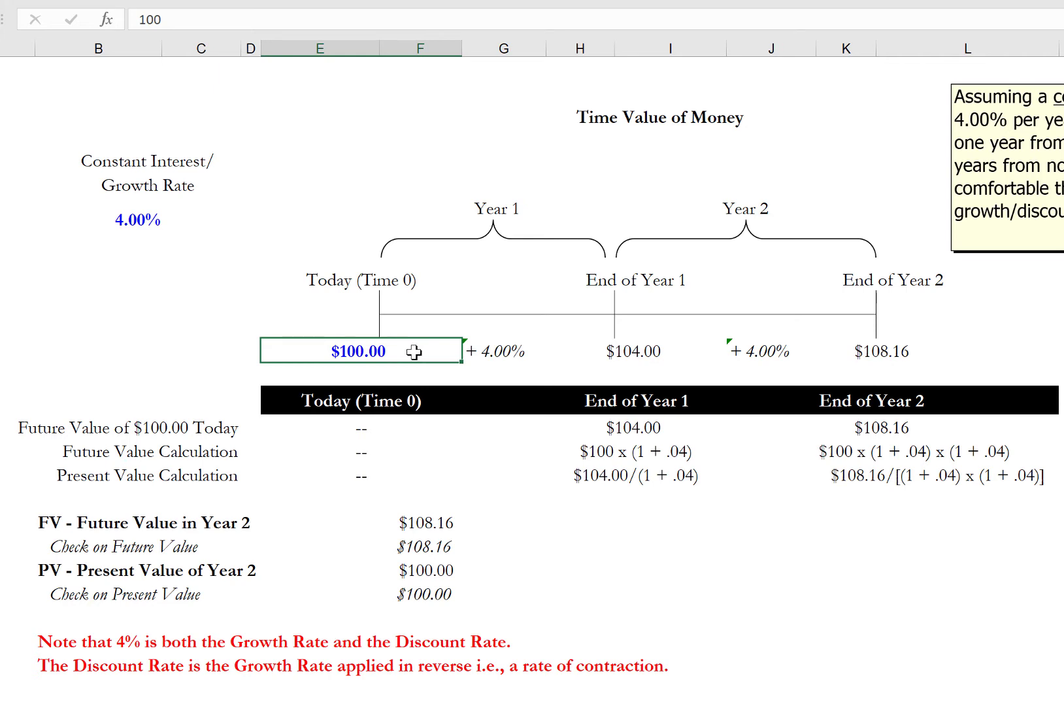
left_click(511, 353)
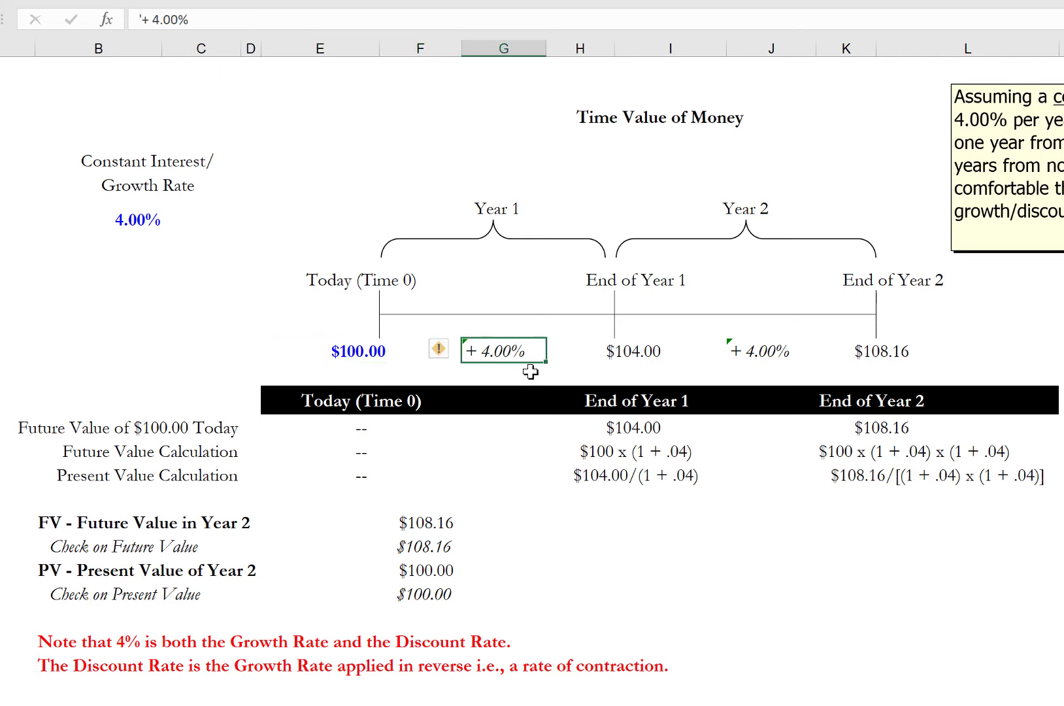
left_click(687, 351)
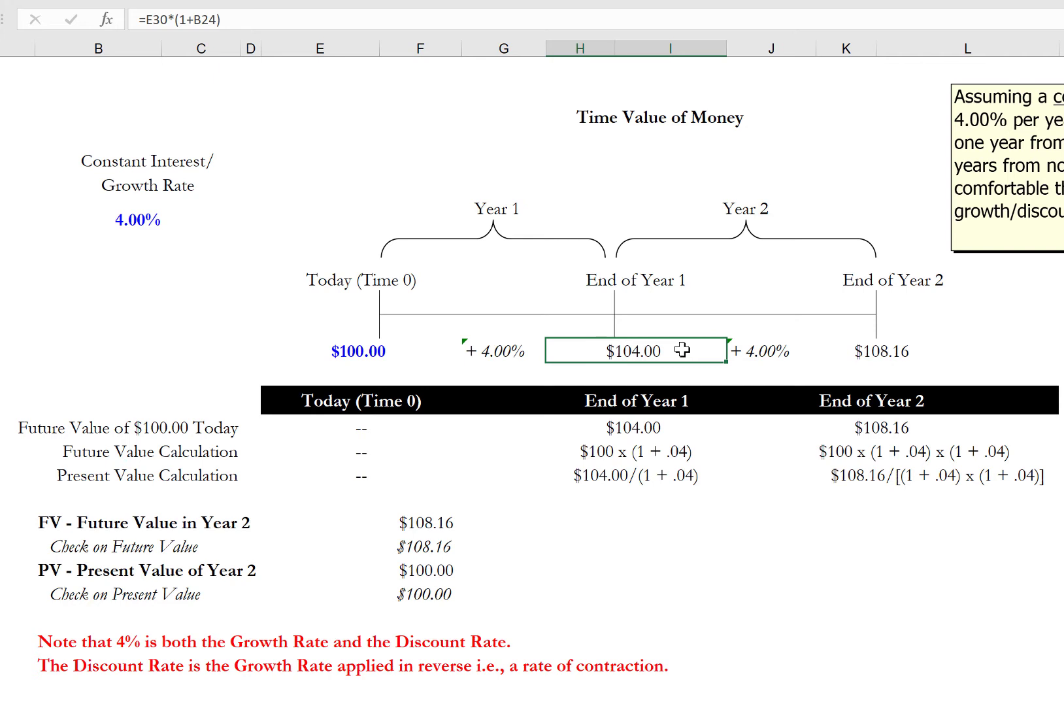
left_click(353, 356)
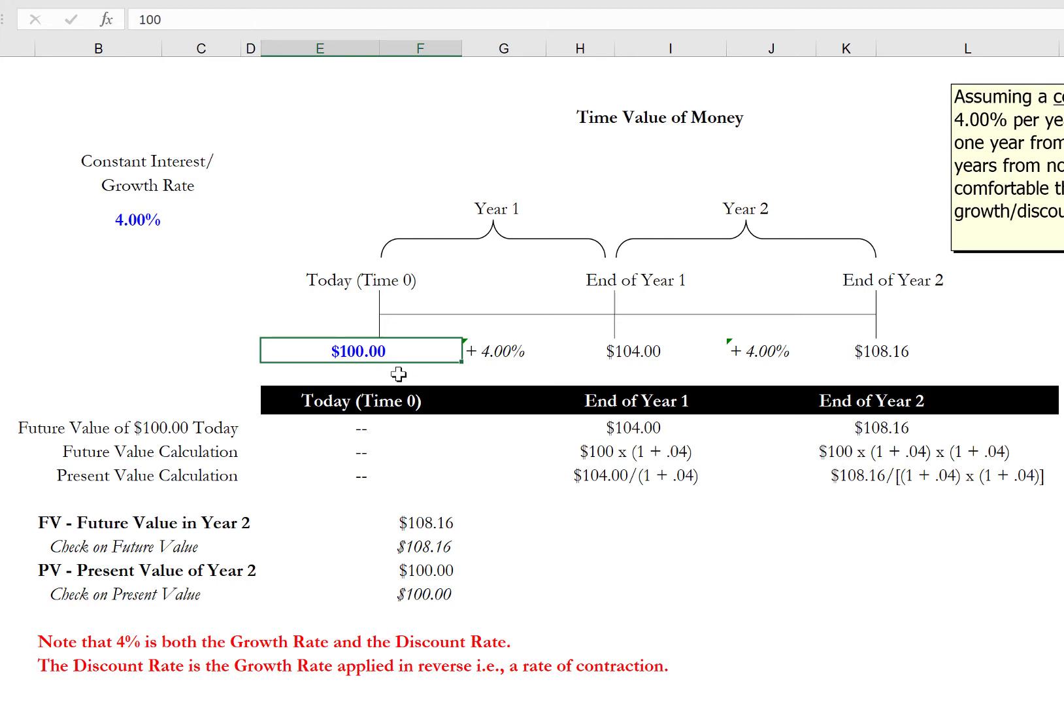
left_click(620, 355)
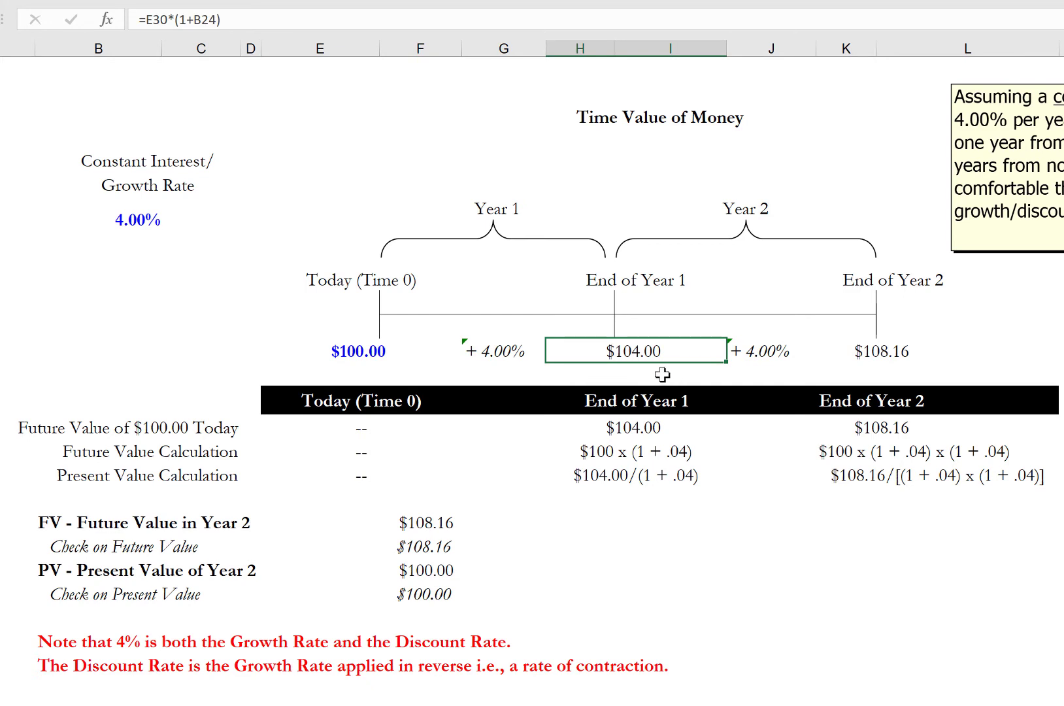
left_click(492, 352)
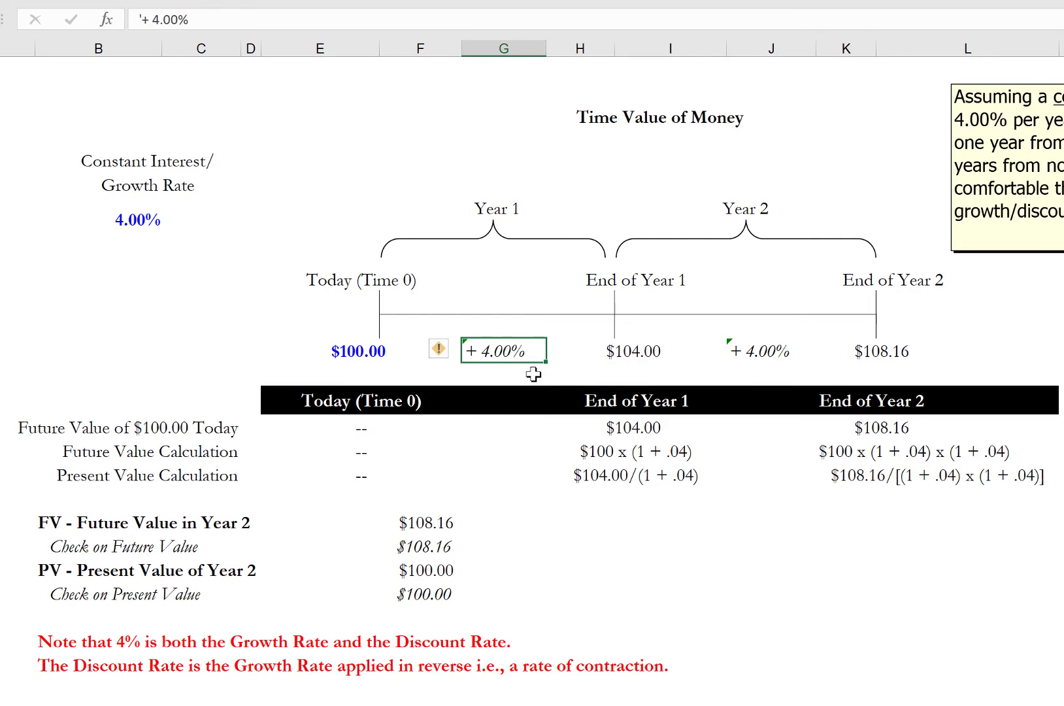
left_click(631, 352)
left_click(755, 352)
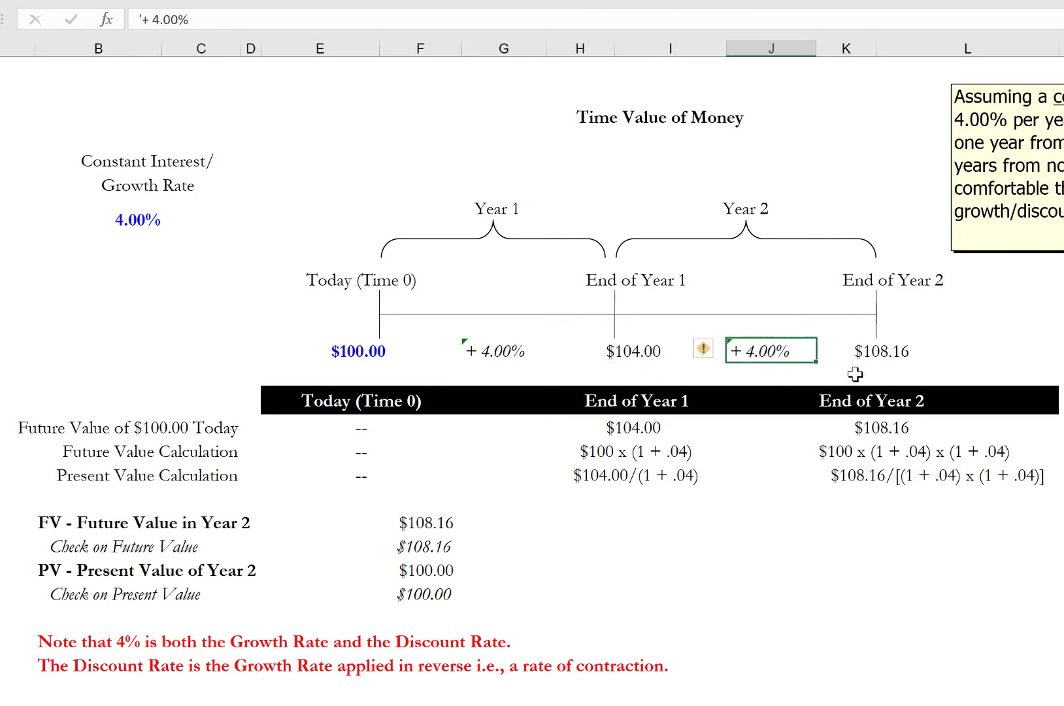
left_click(909, 350)
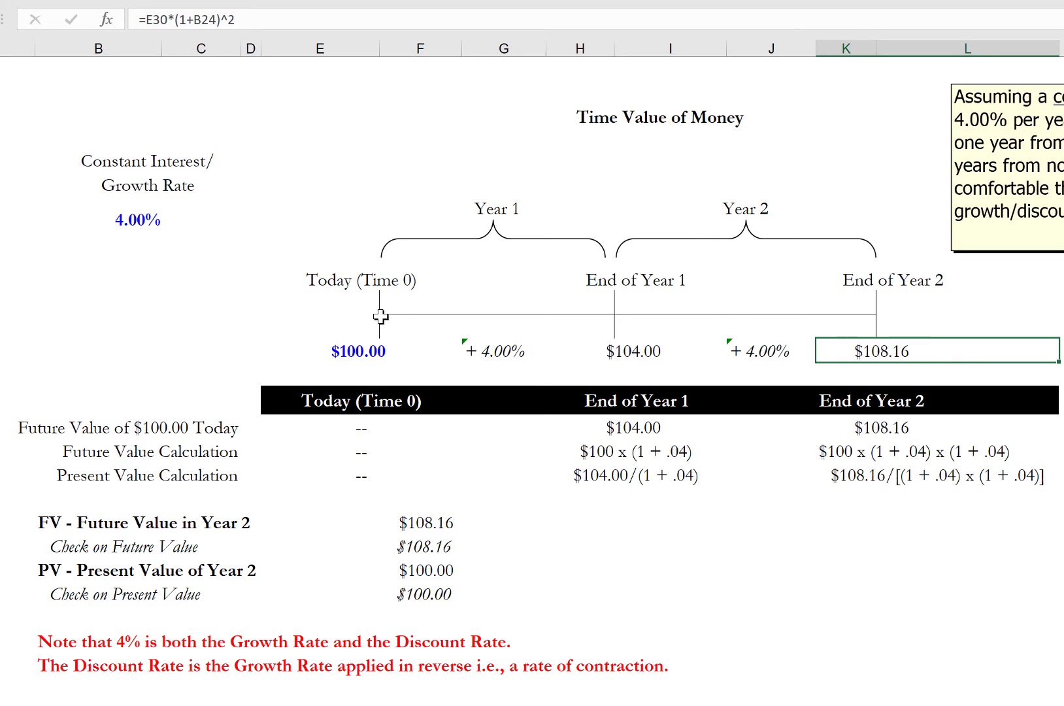
Inspect the compounding formulas behind the End of Year 1 and End of Year 2 timeline amounts, including the exponent.
left_click(368, 343)
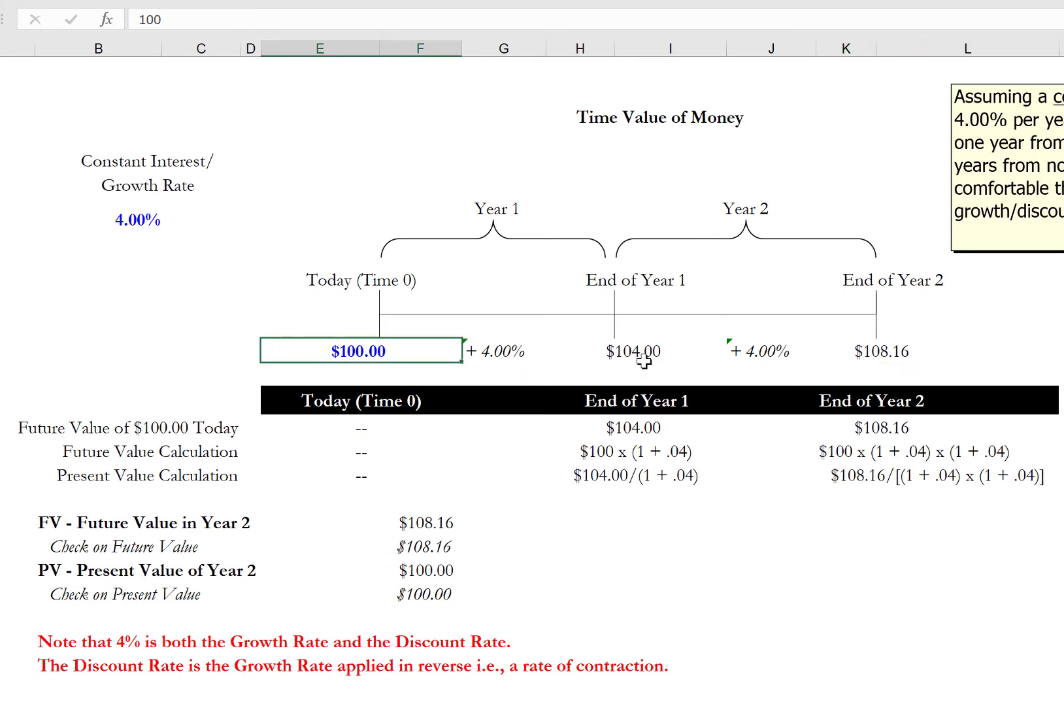
double_click(621, 354)
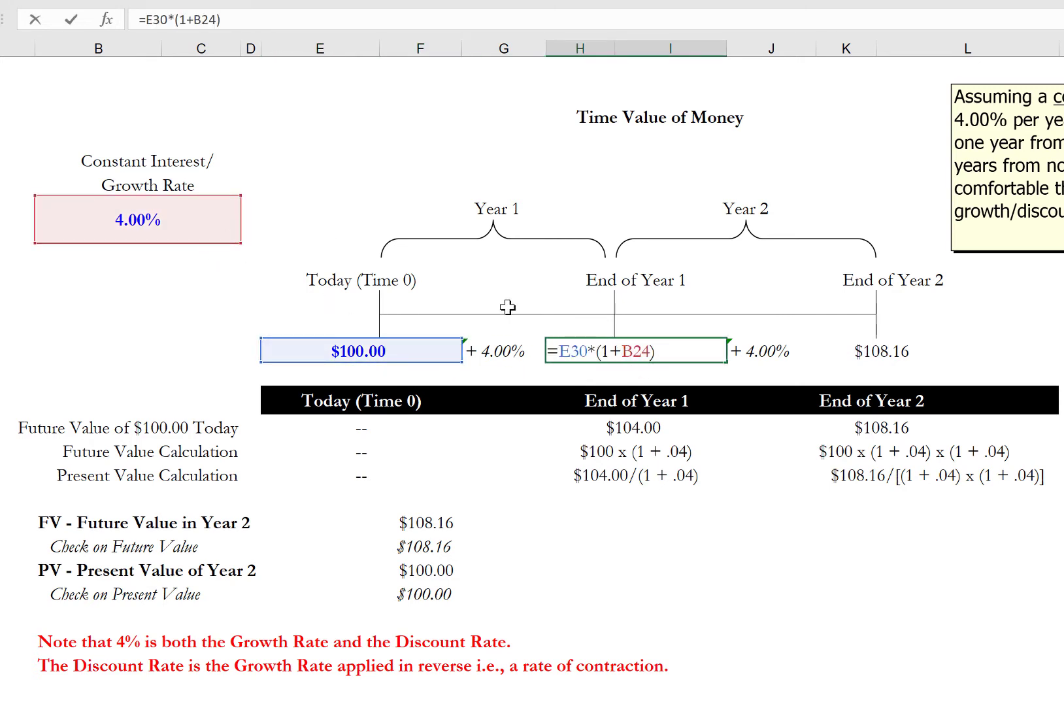
key("Escape")
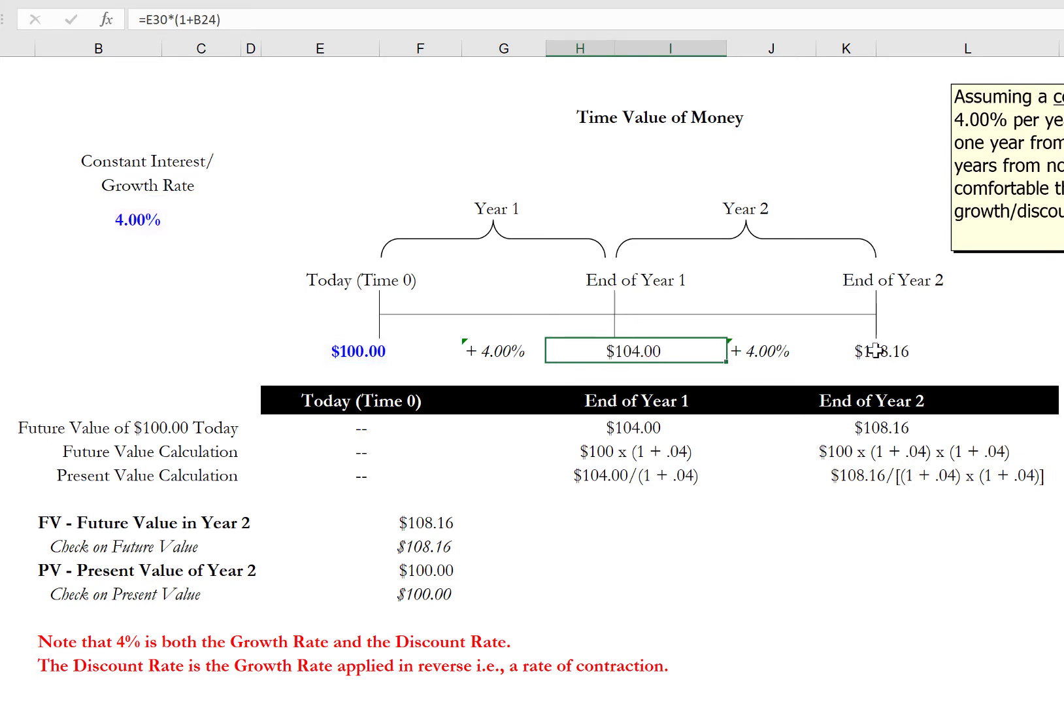
double_click(880, 351)
left_click_drag(964, 353, 986, 353)
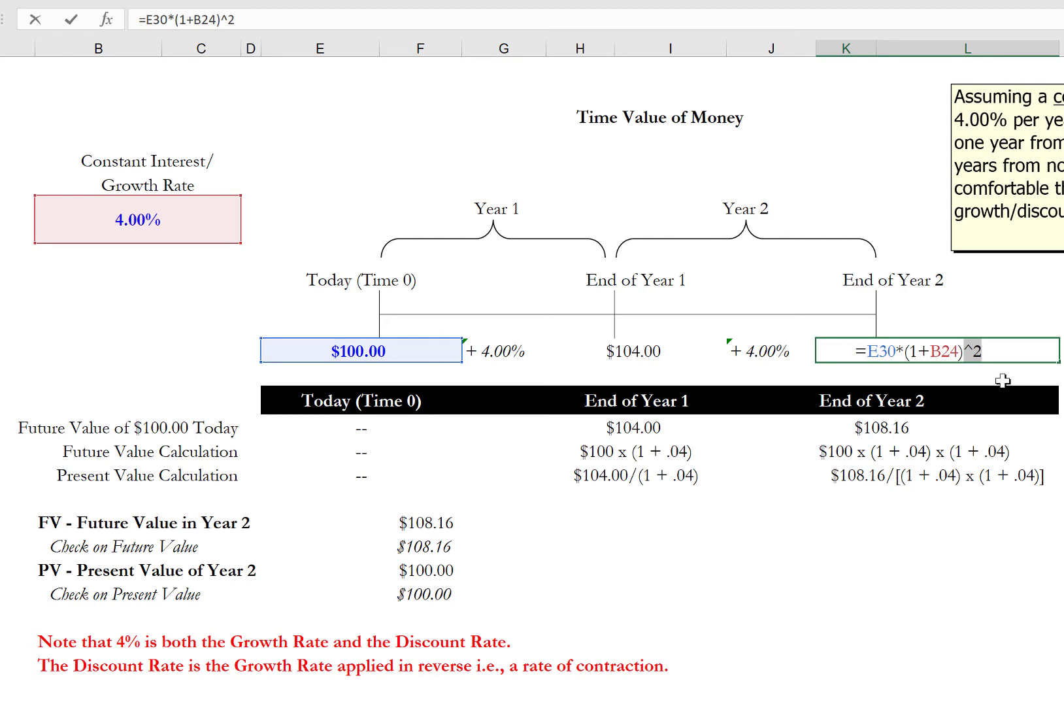
key("Escape")
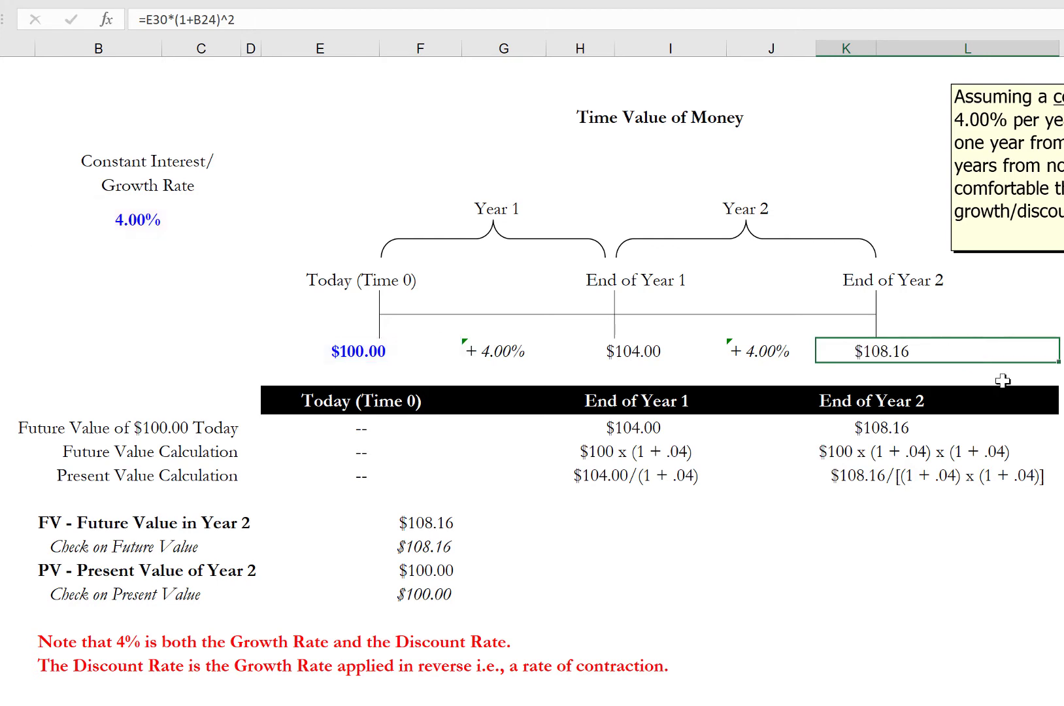
Review the Present Value Calculation entries for End of Year 1 and End of Year 2 against the Year 2 timeline amount.
left_click(716, 476)
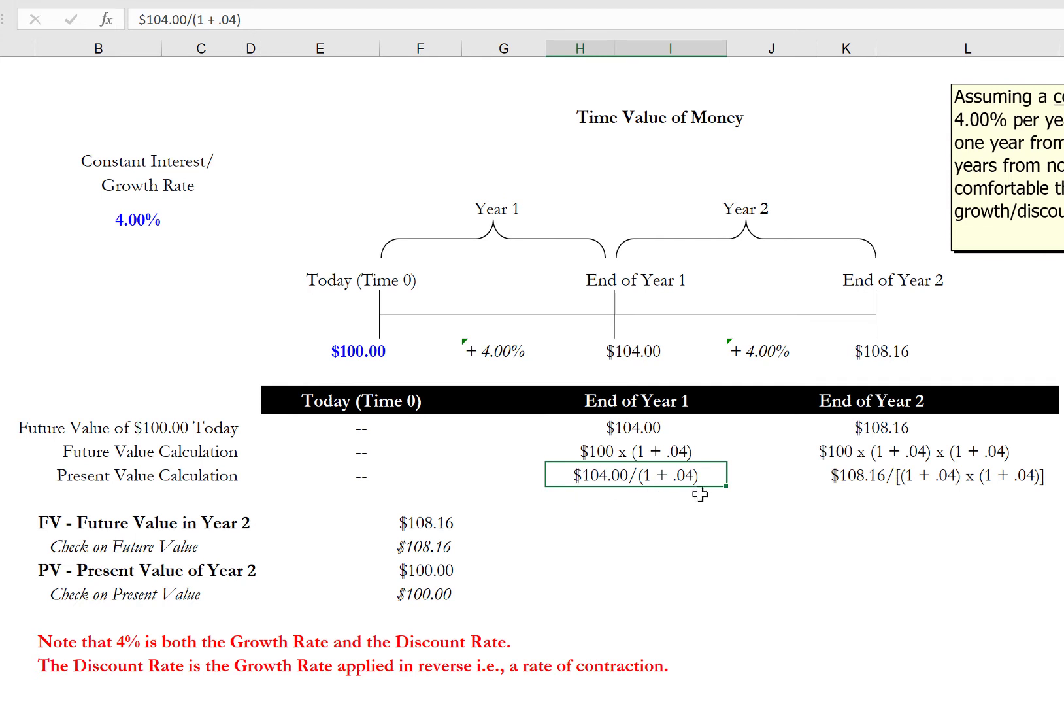
left_click(895, 479)
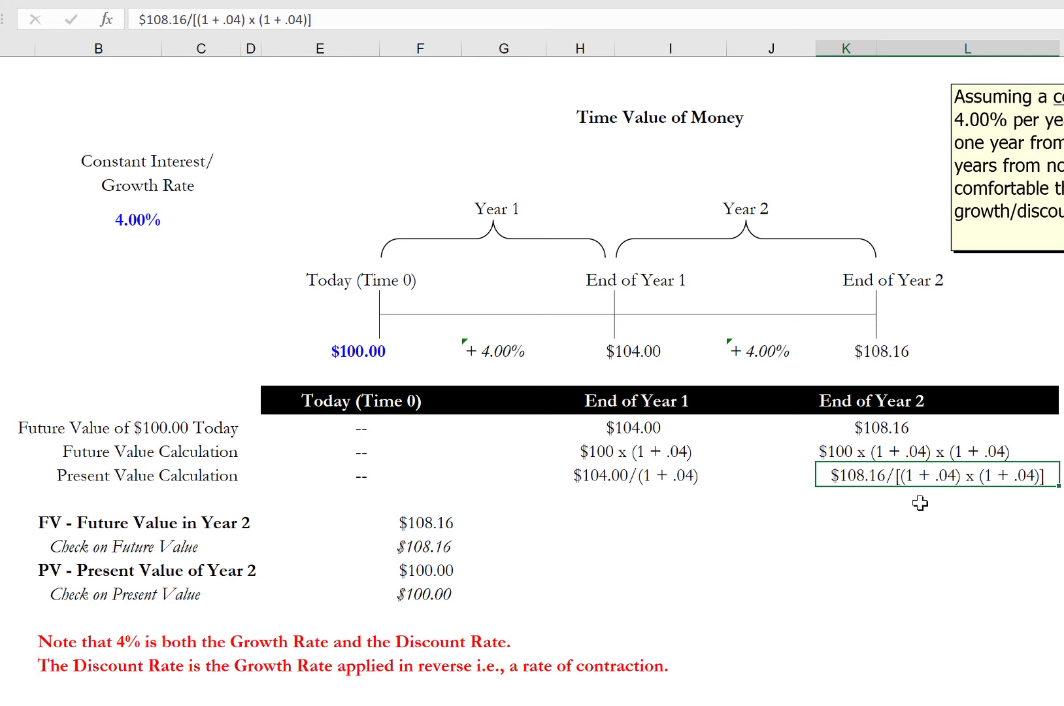
left_click(883, 351)
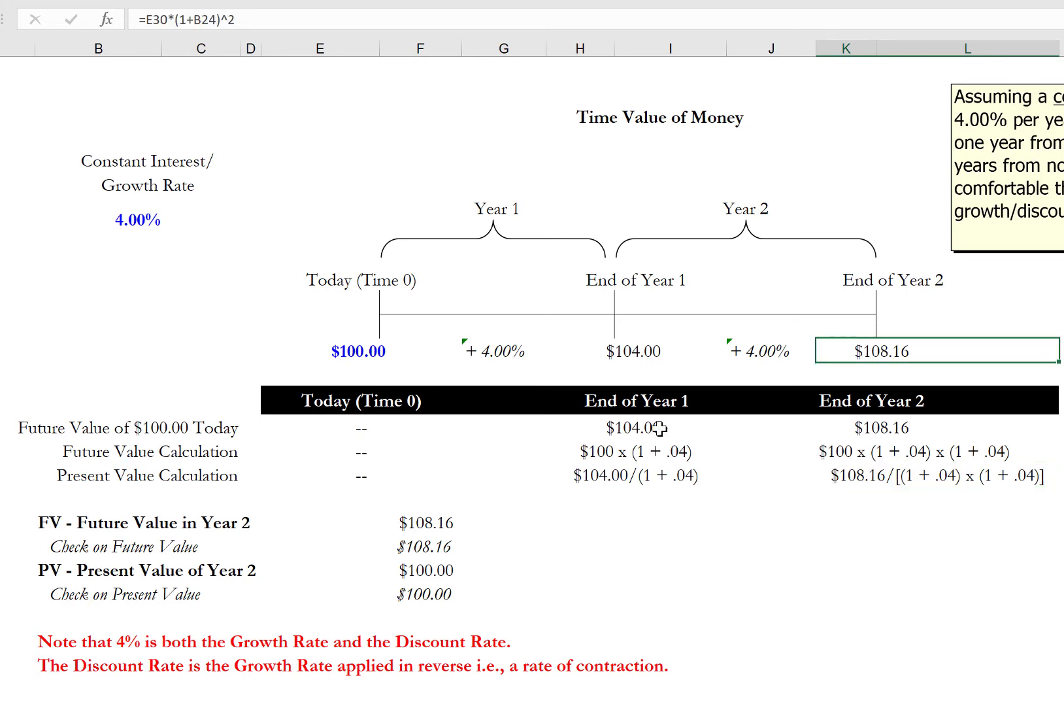
Inspect the rate, period and present value arguments of the Year 2 FV formula, and view its check formula.
left_click(431, 523)
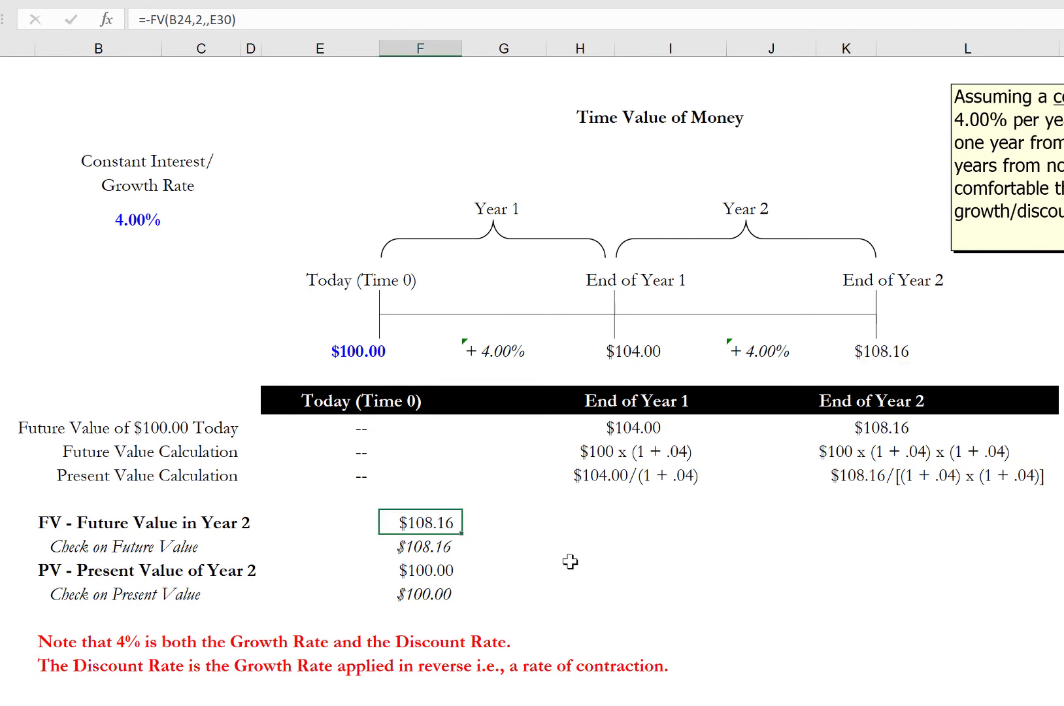
key("F2")
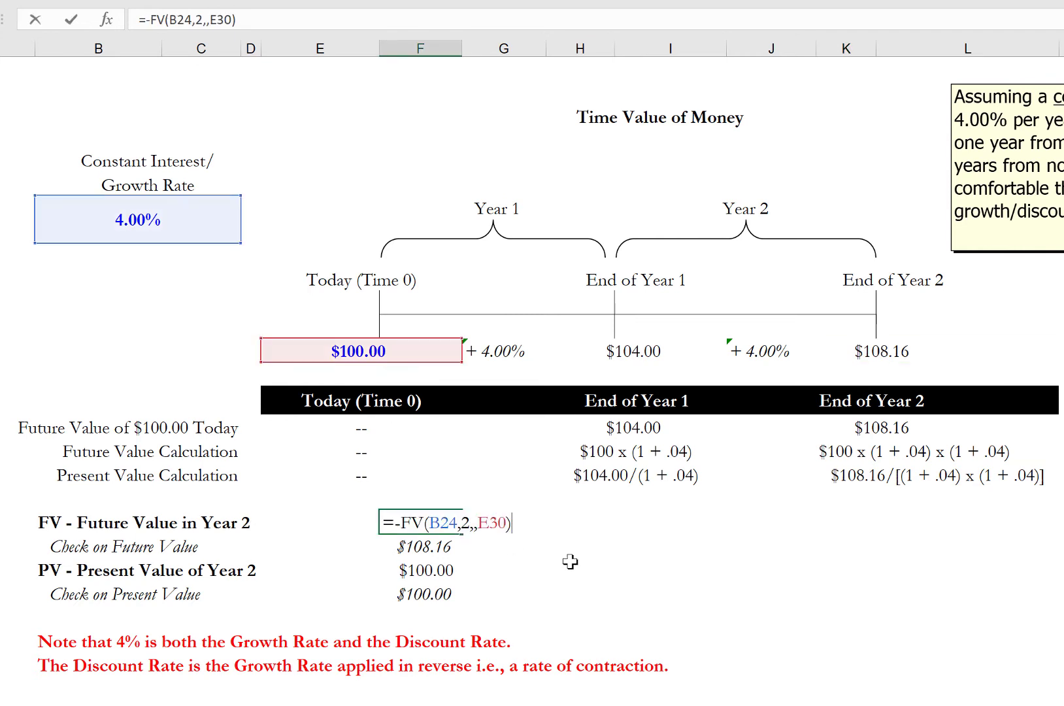
left_click(428, 525)
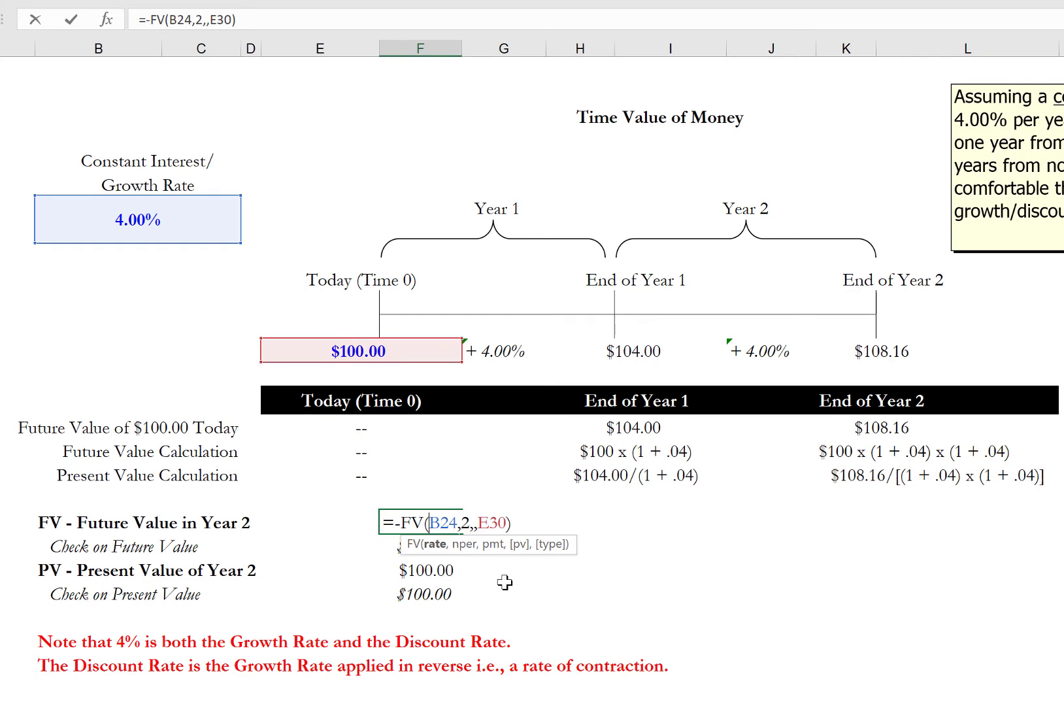
left_click(462, 521)
left_click(478, 523)
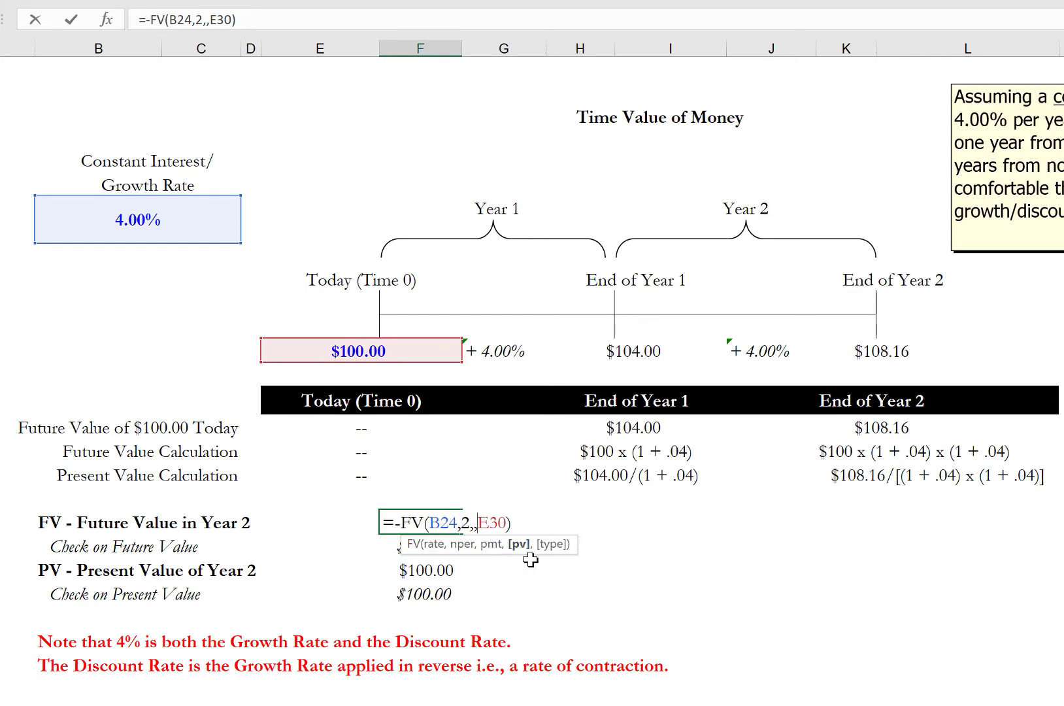
key("Escape")
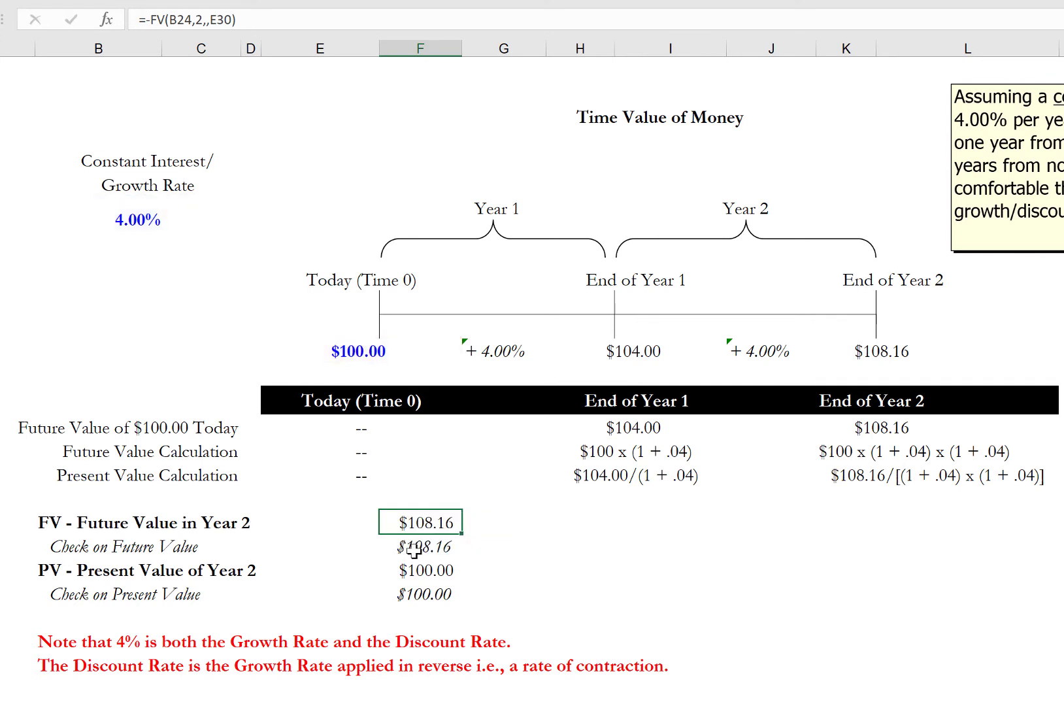
left_click(414, 551)
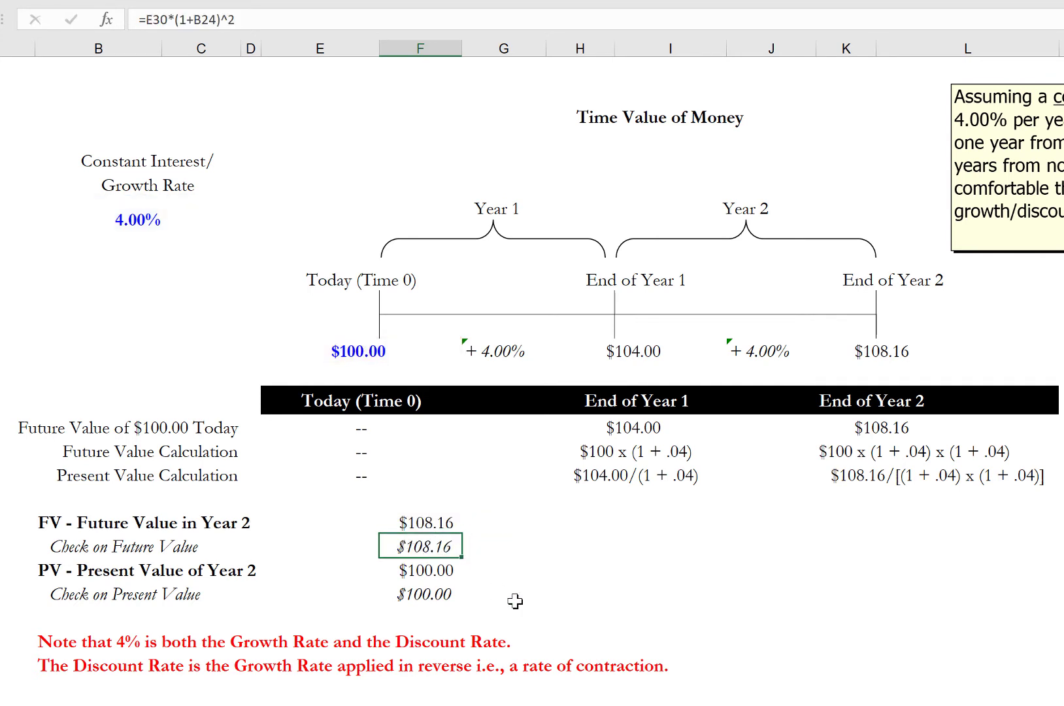
Inspect the PV formula for the present value of Year 2 and the constant growth rate cell it references.
double_click(430, 572)
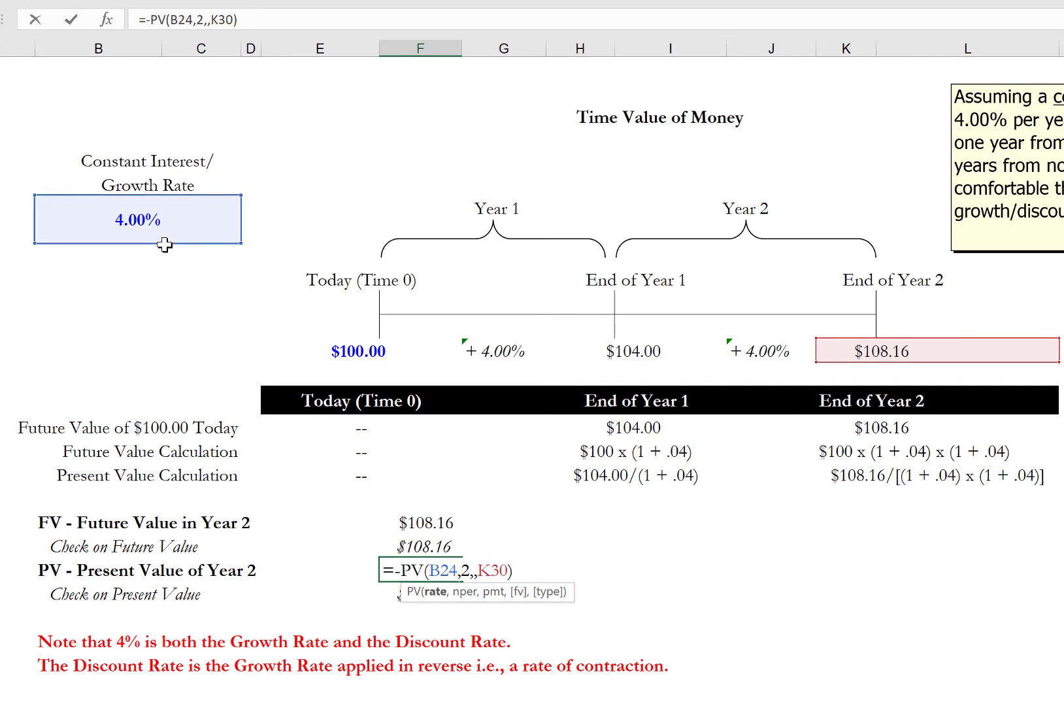
key("ctrl+Return")
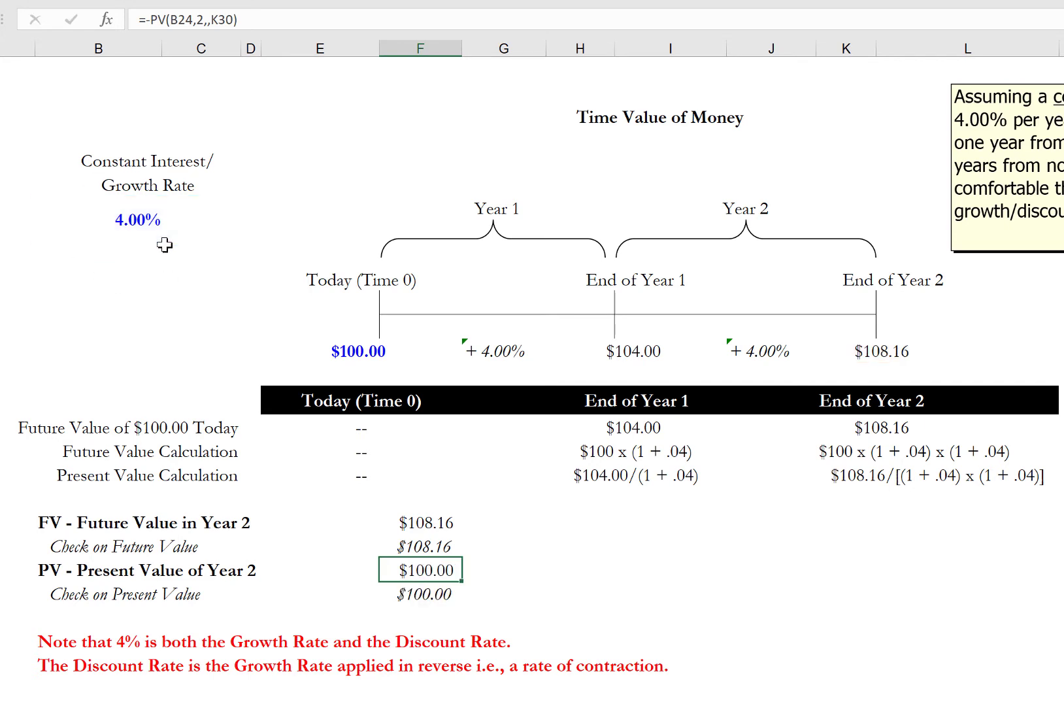
left_click(136, 218)
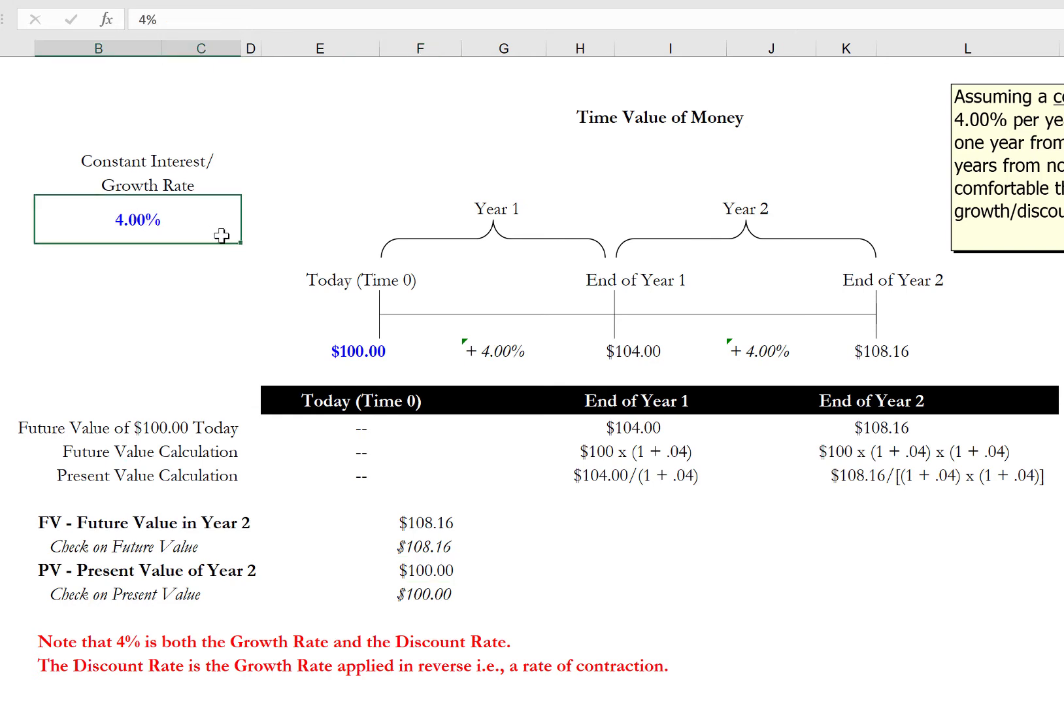
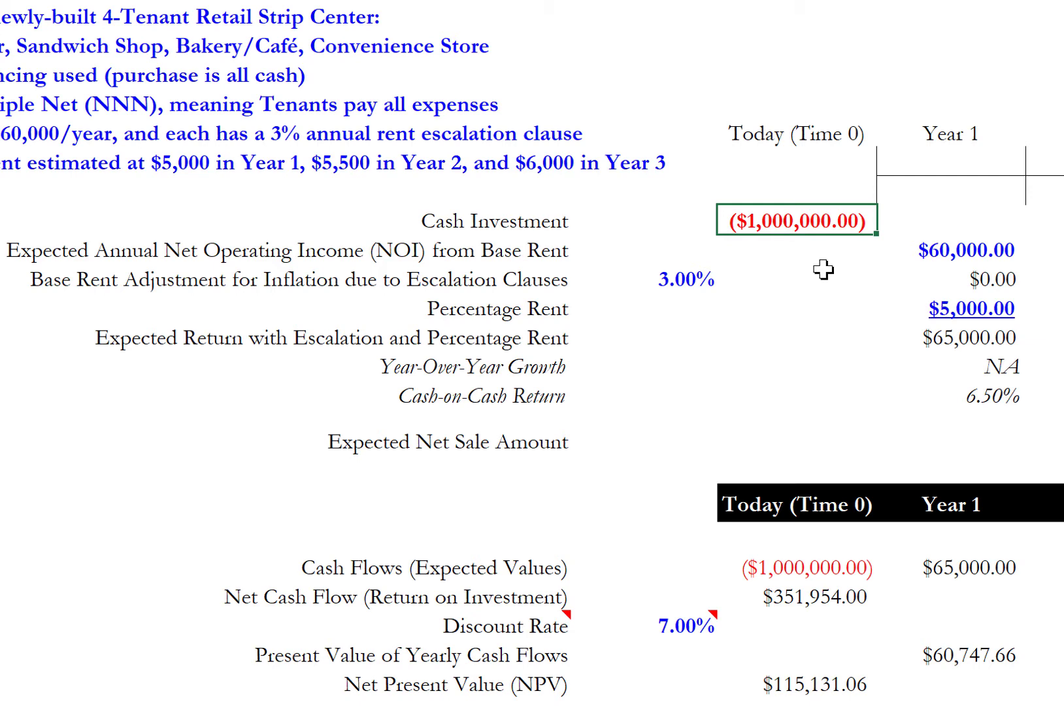
Review the expected annual NOI from base rent for Years 1 to 3 in the Discounted Cash Flow Model.
left_click(549, 252)
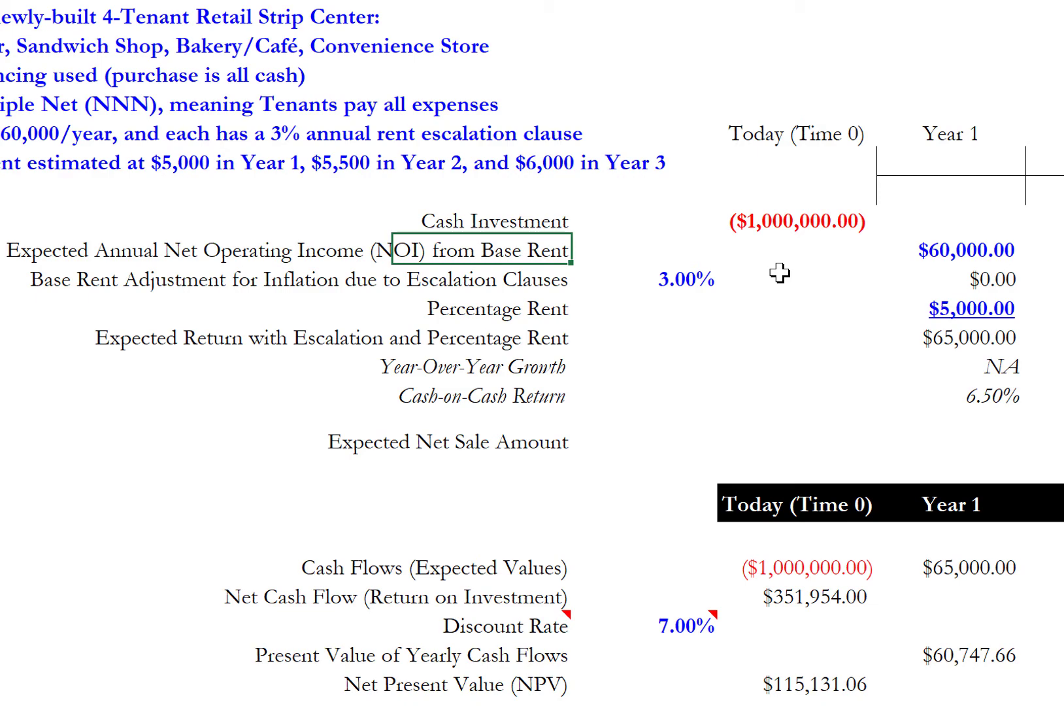
left_click(980, 251)
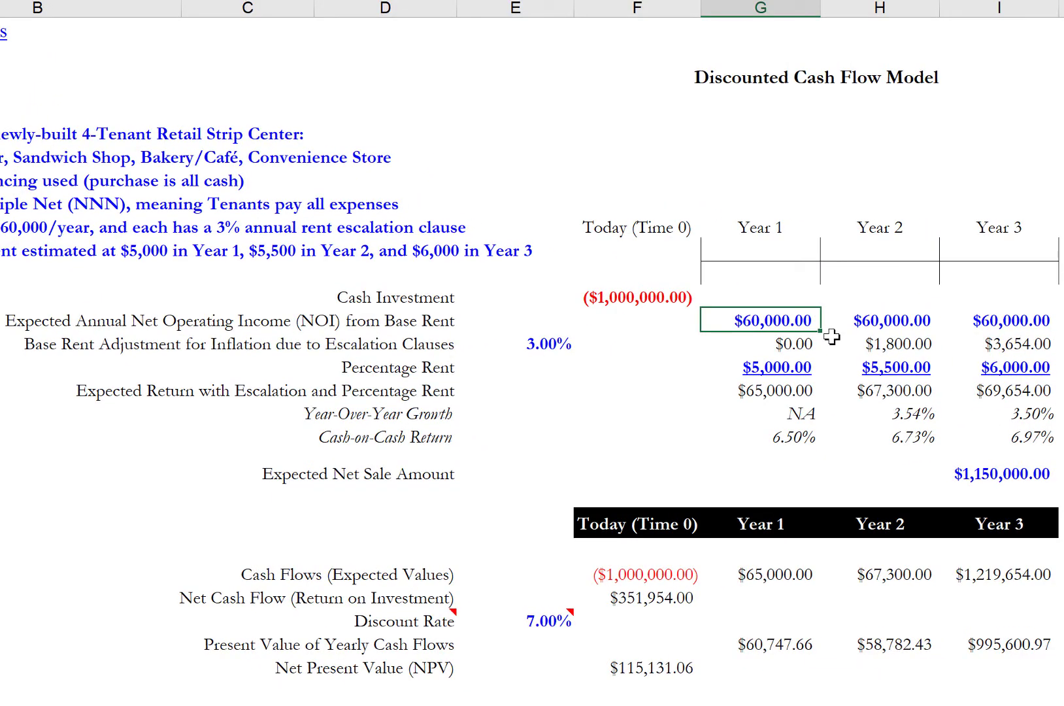
left_click(861, 318)
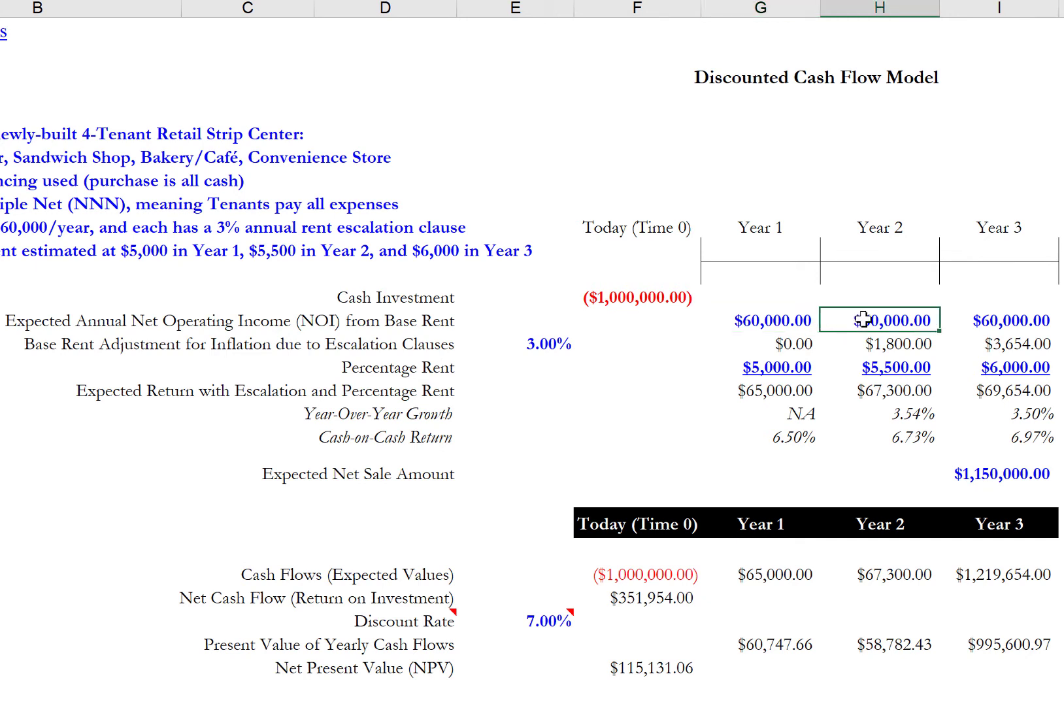
left_click(1010, 319)
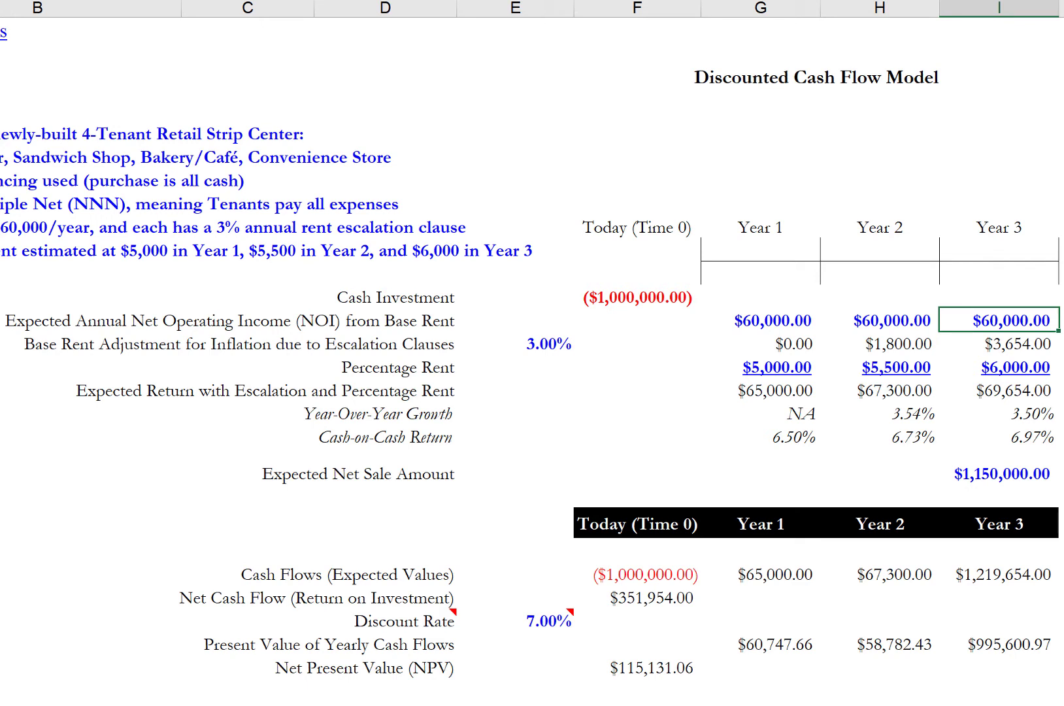
Inspect the Year 1 base rent escalation adjustment formula and compare the adjustment with the Year 1 base rent NOI.
left_click(779, 345)
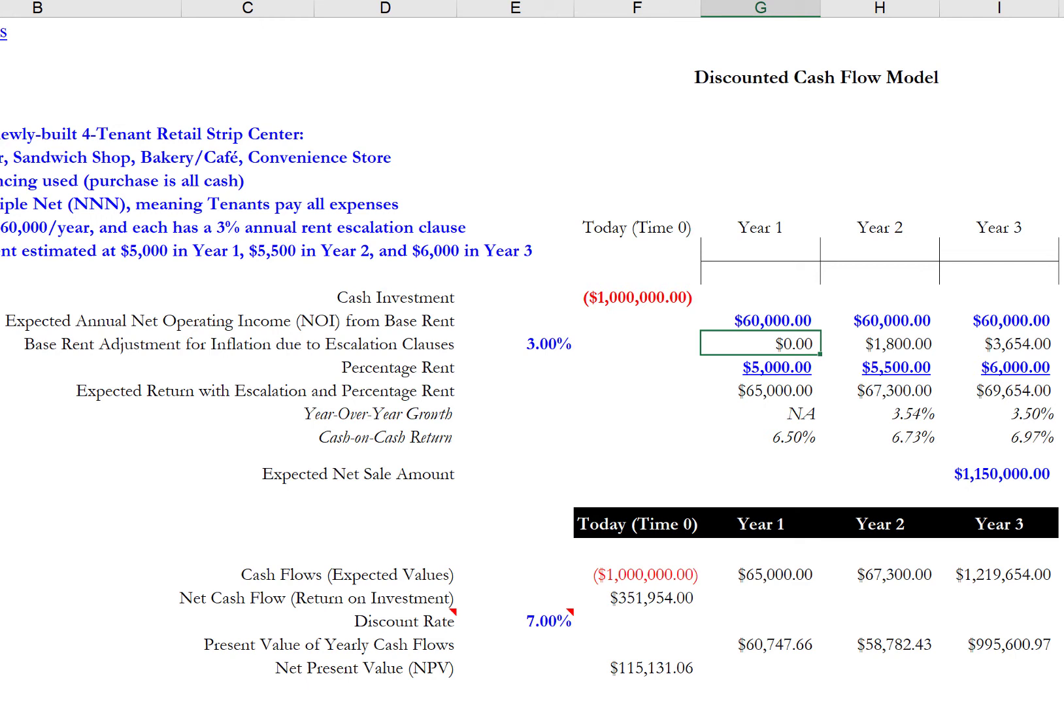
double_click(771, 345)
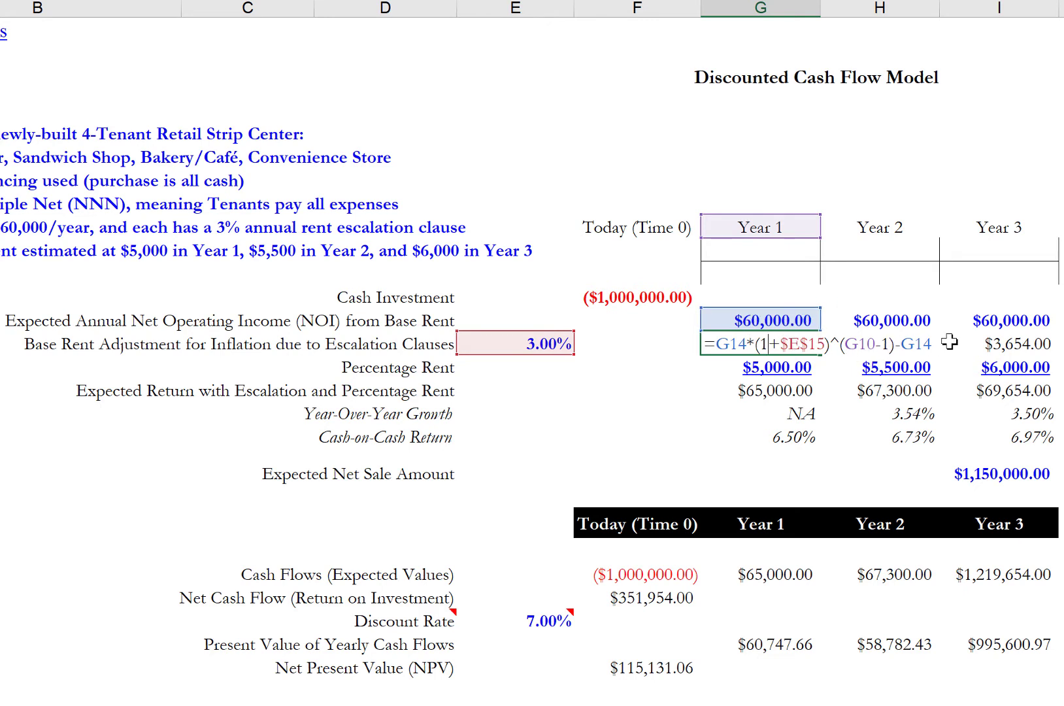
left_click(798, 320)
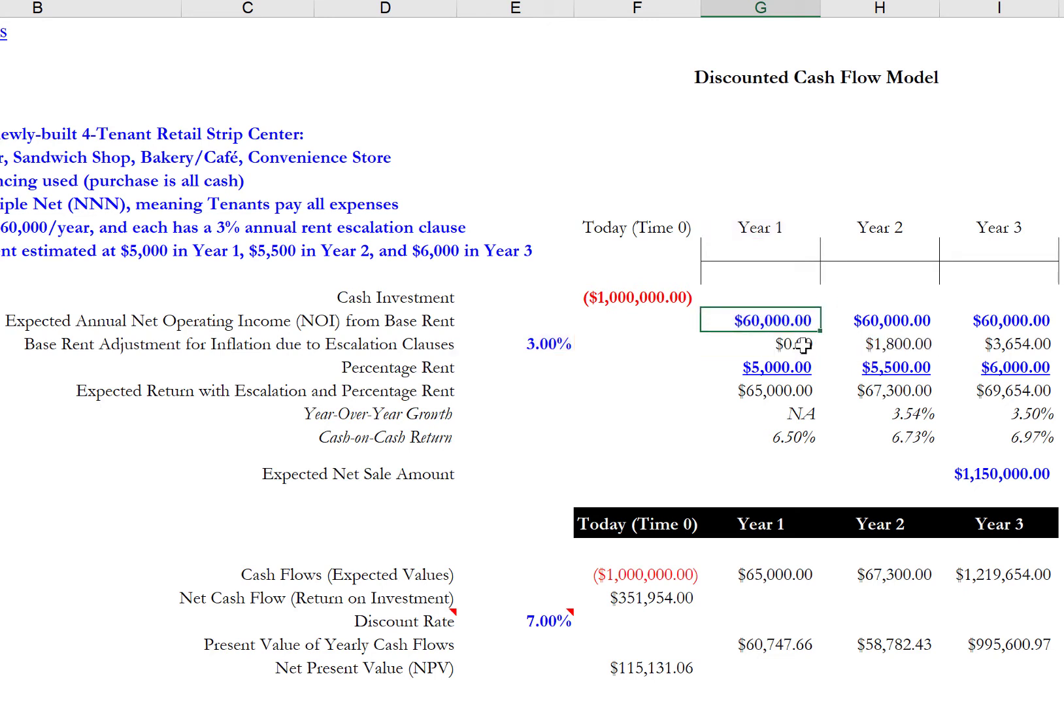
left_click_drag(793, 320, 795, 343)
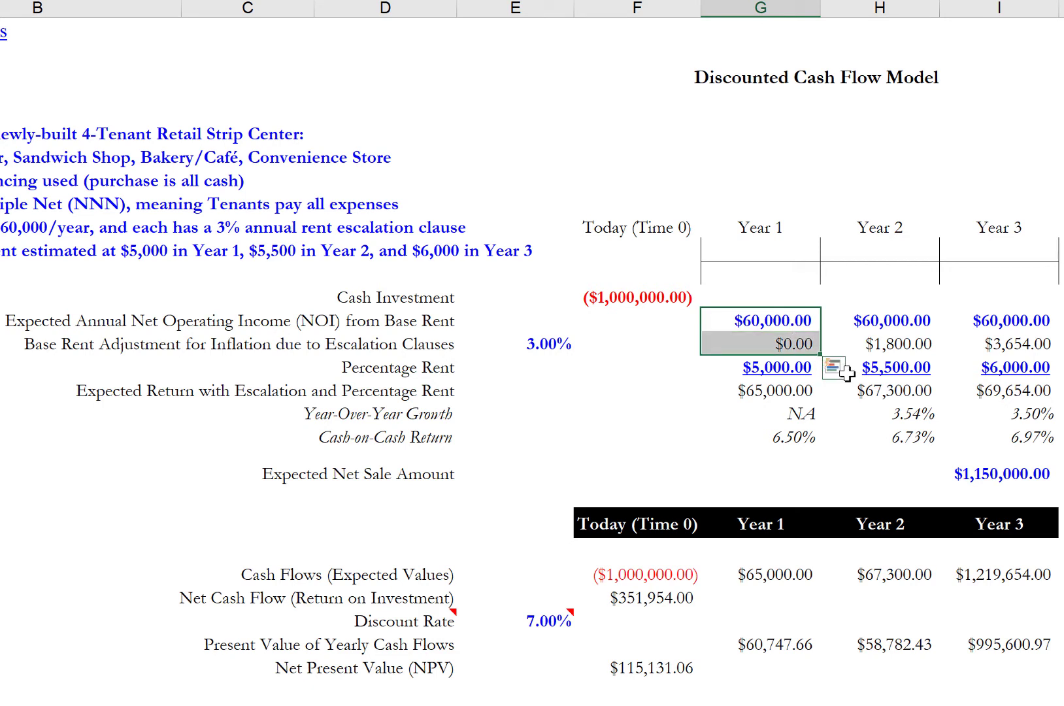
left_click(742, 345)
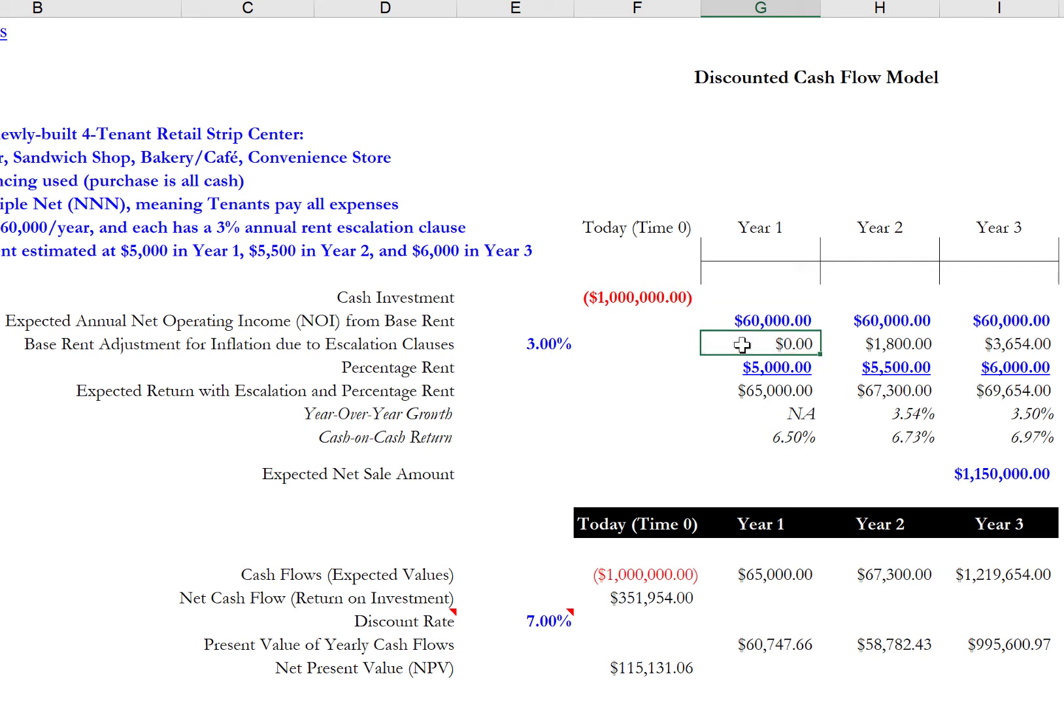
Inspect the base rent escalation adjustment formulas for Year 2 and Year 3.
double_click(920, 344)
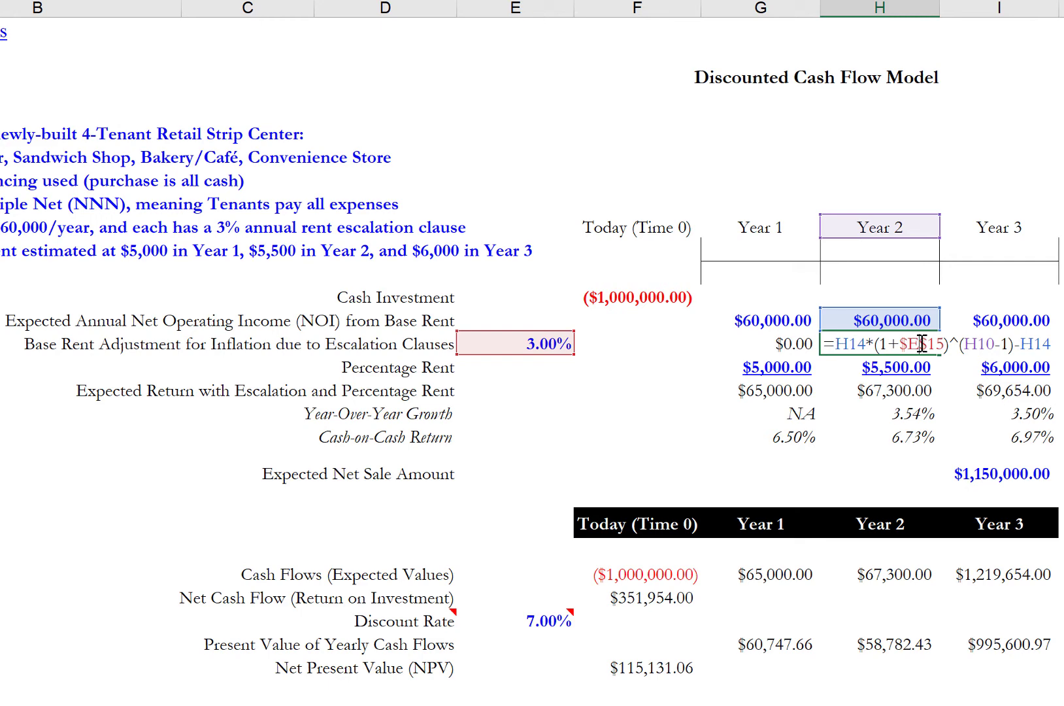
key("ctrl+Return")
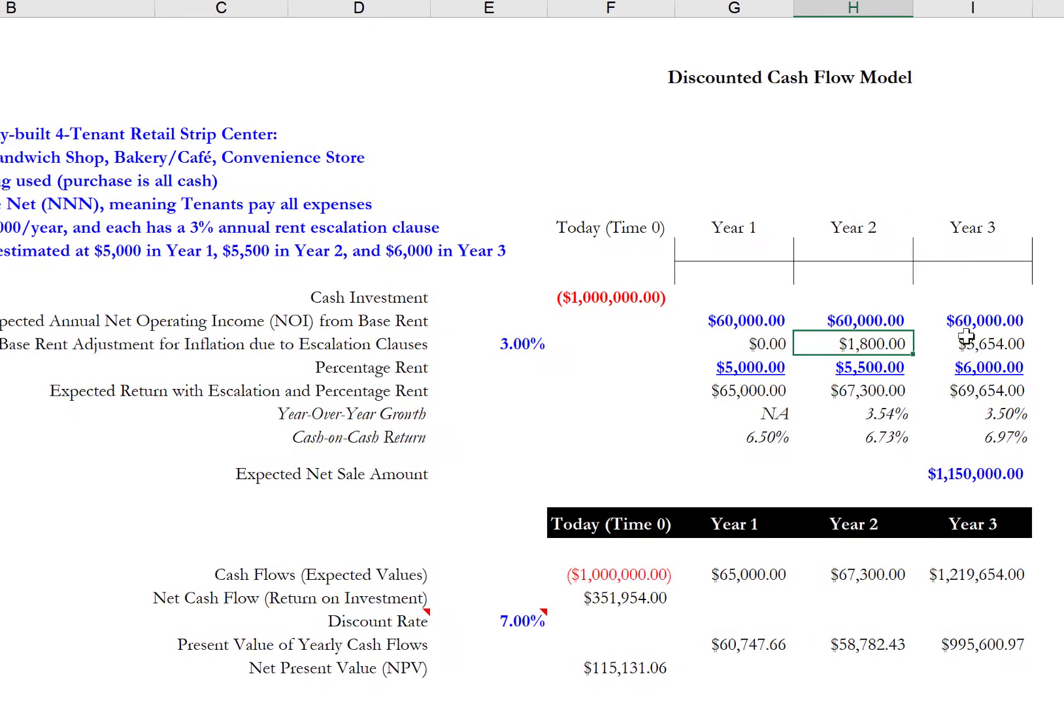
double_click(919, 350)
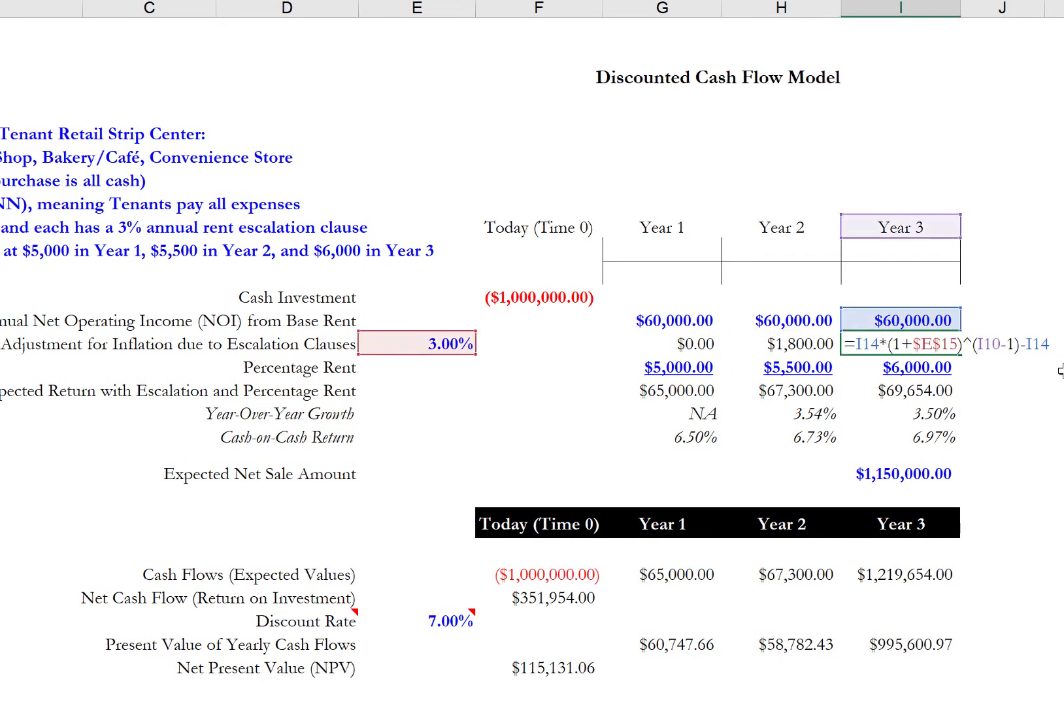
key("ctrl+Return")
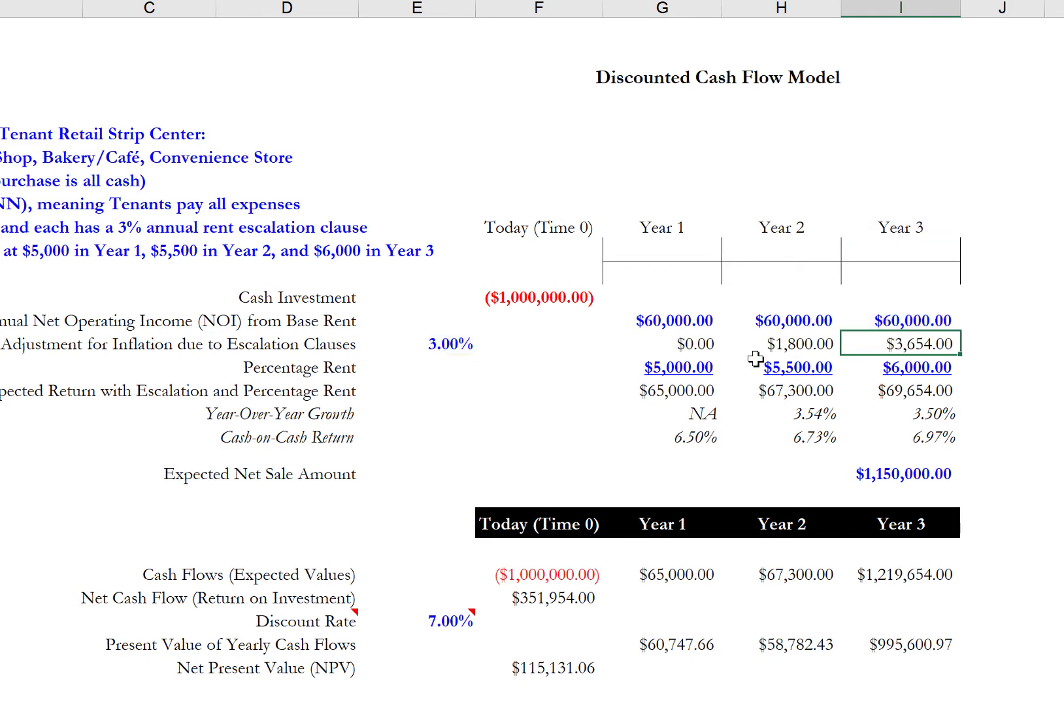
Review the percentage rent for Years 1 to 3 and inspect the SUM formula behind the Year 1 expected return.
left_click(677, 370)
left_click(811, 371)
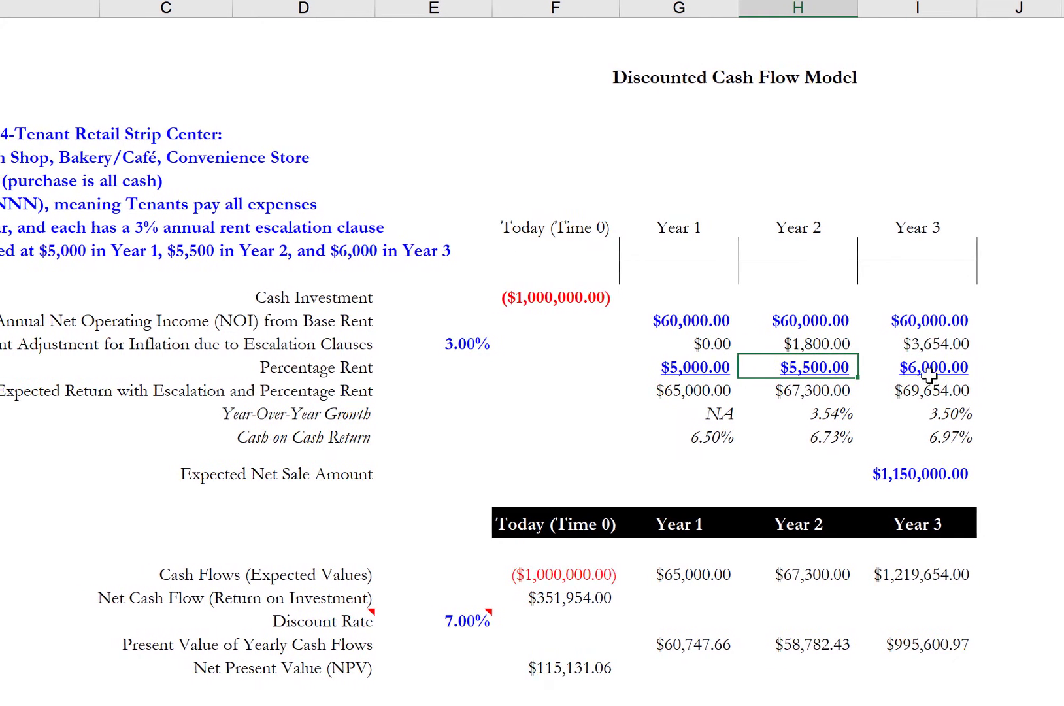
left_click(922, 373)
left_click(679, 389)
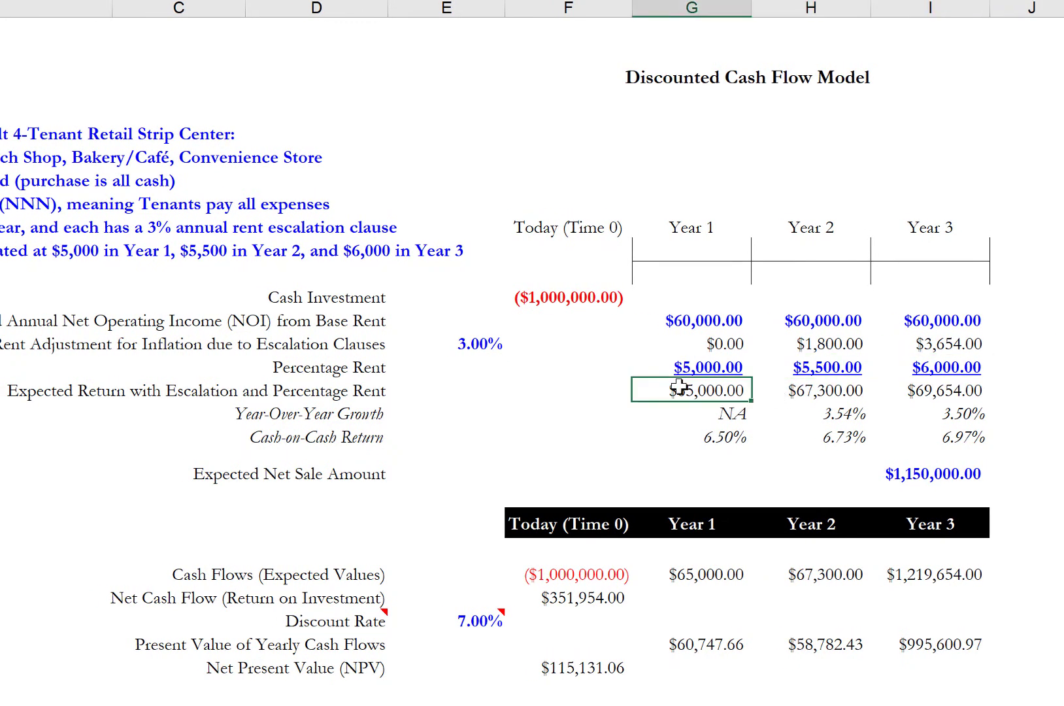
key("alt+equal")
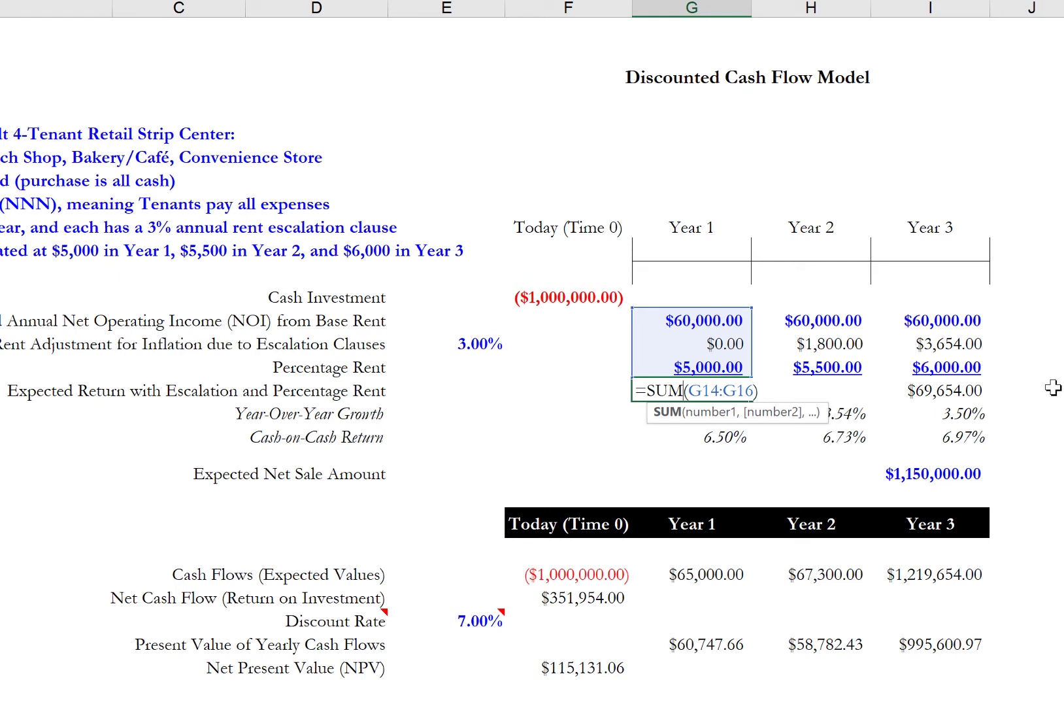
key("ctrl+Return")
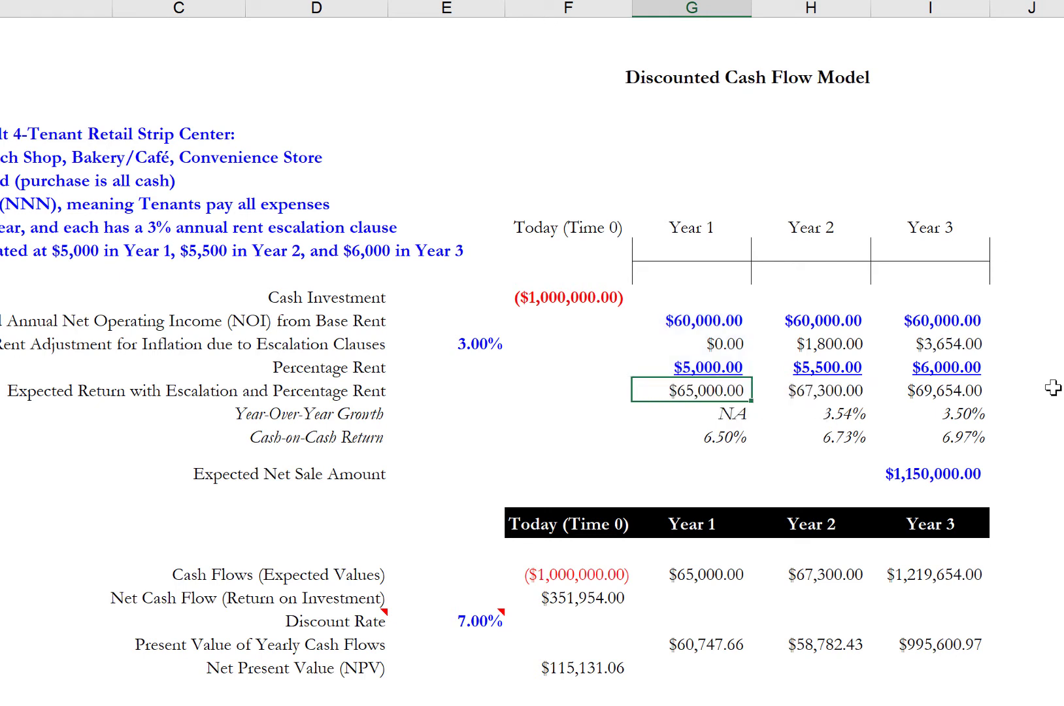
Inspect the Year 2 year-over-year growth formula and the expected return cells it references.
left_click(846, 417)
key("F2")
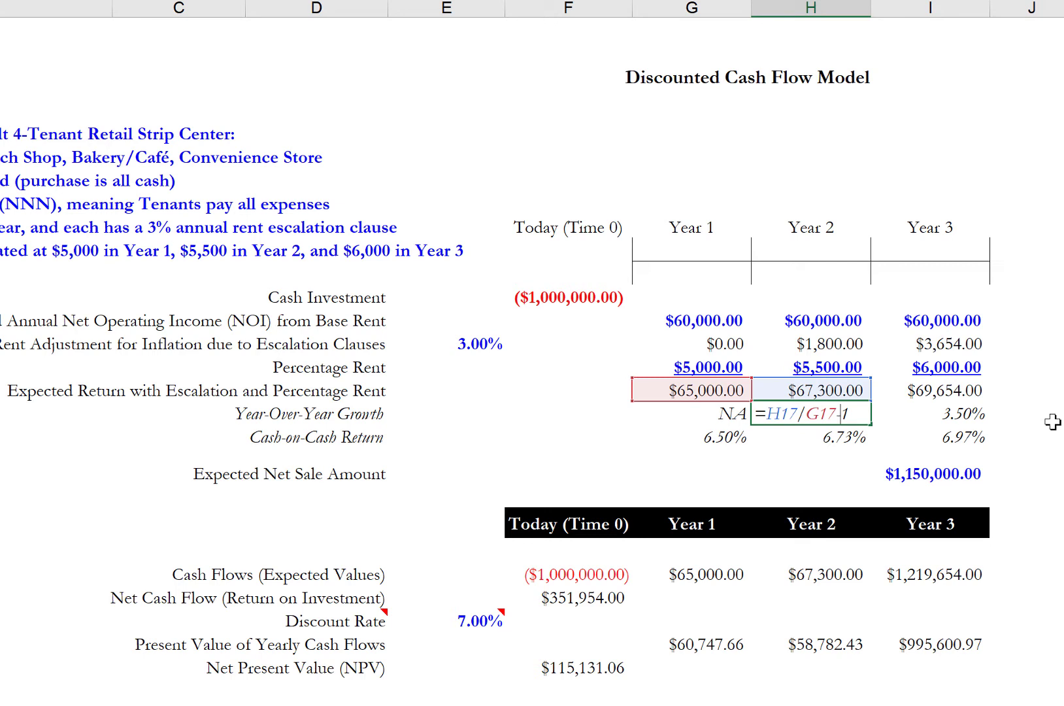
key("ctrl+Return")
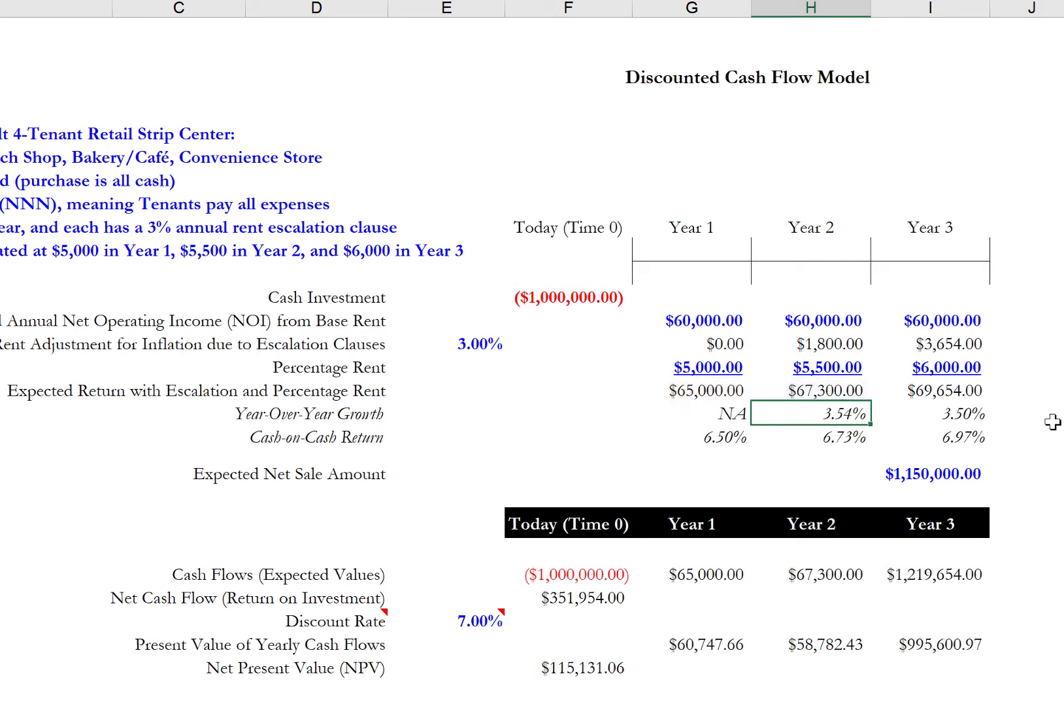
Inspect the cash-on-cash return formulas for Years 1 to 3 and their reference to the cash investment.
double_click(714, 438)
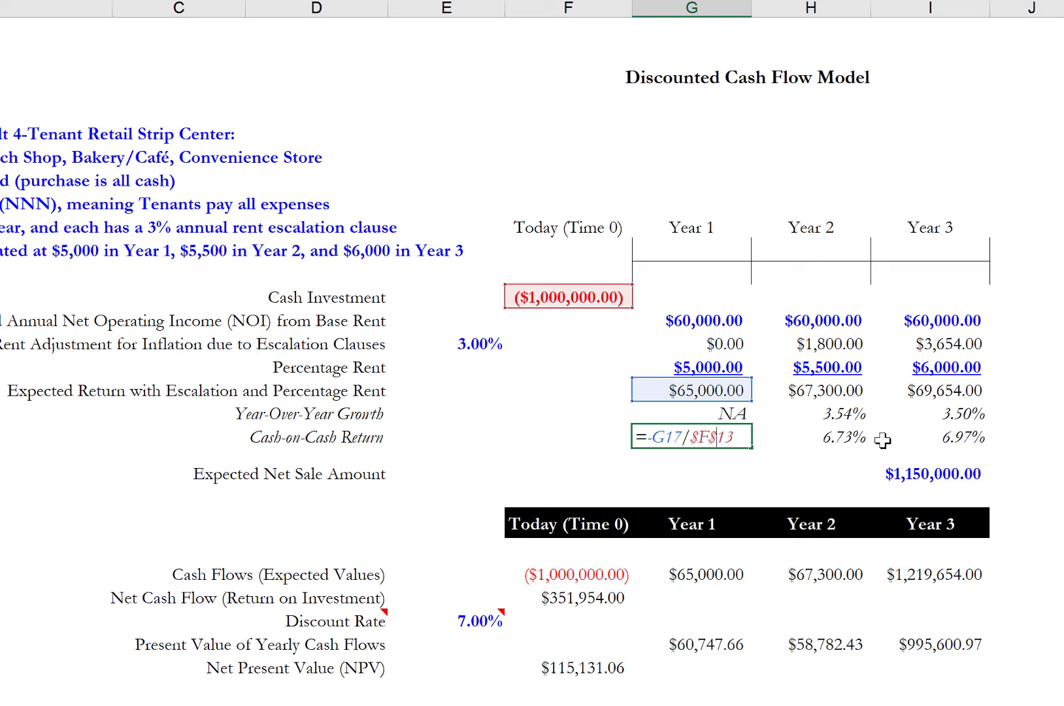
key("Escape")
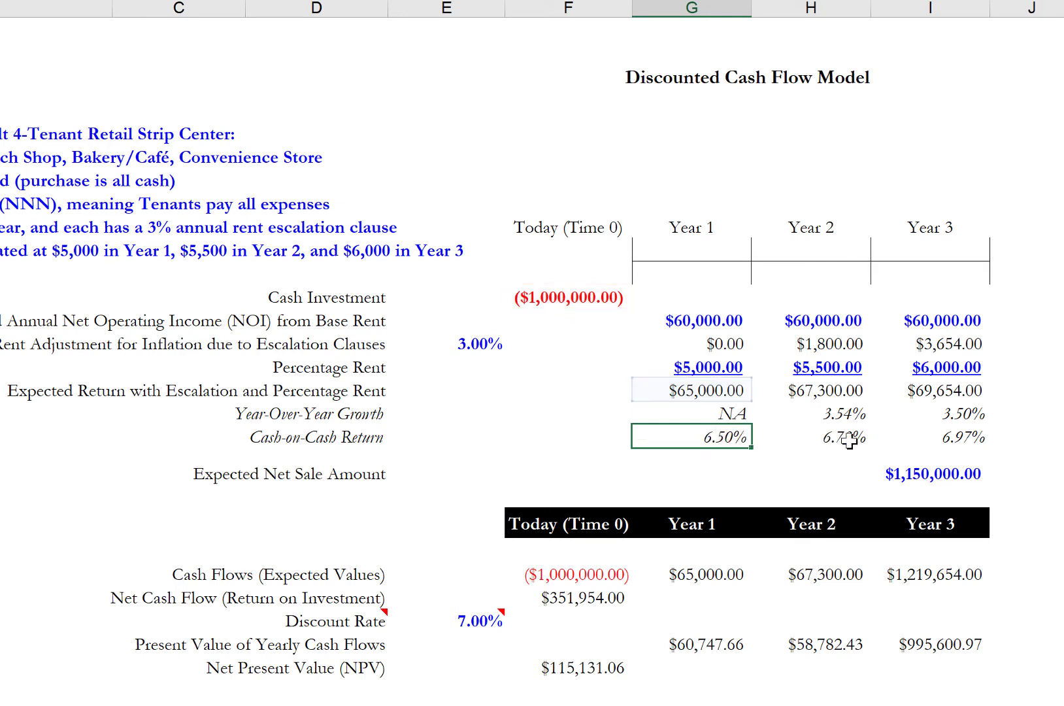
left_click(845, 436)
key("F2")
key("Escape")
left_click(967, 438)
key("F2")
key("Escape")
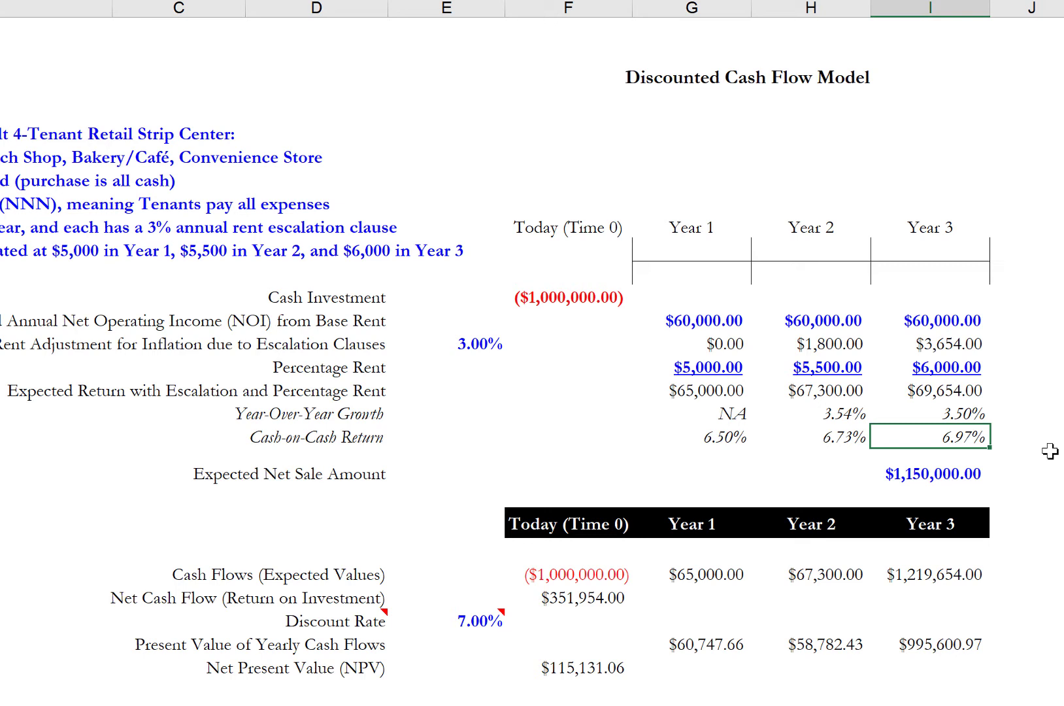
Review the Year 3 expected net sale amount and inspect the expected cash flow formulas for Time 0 and Year 1.
left_click(922, 482)
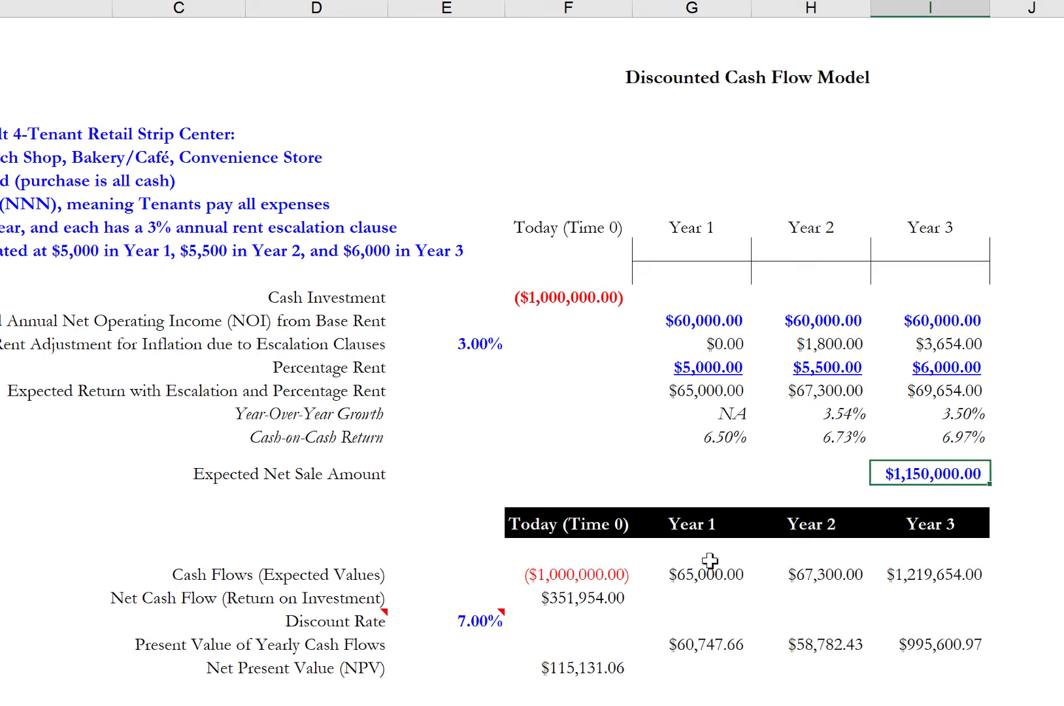
left_click(578, 576)
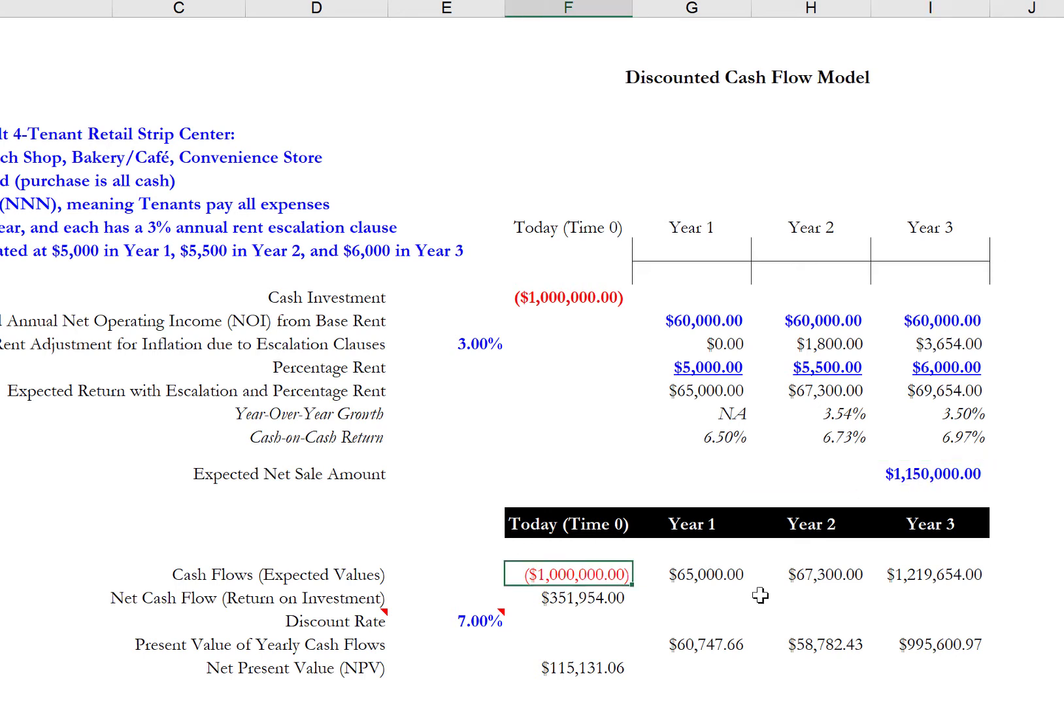
key("F2")
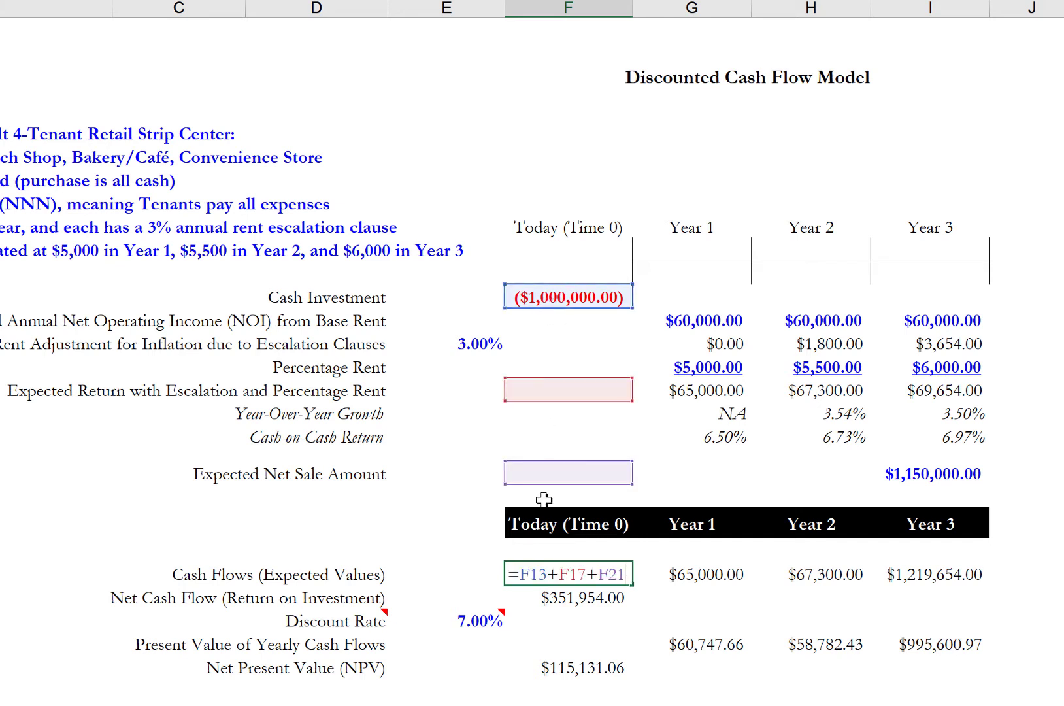
key("Escape")
left_click(693, 576)
key("F2")
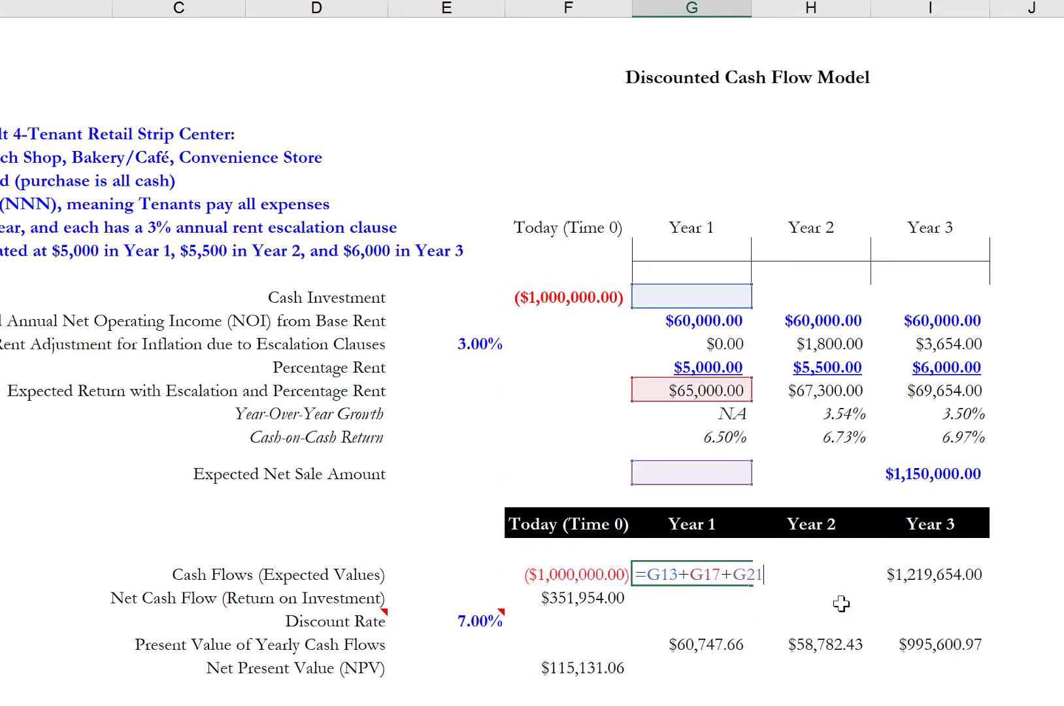
key("Escape")
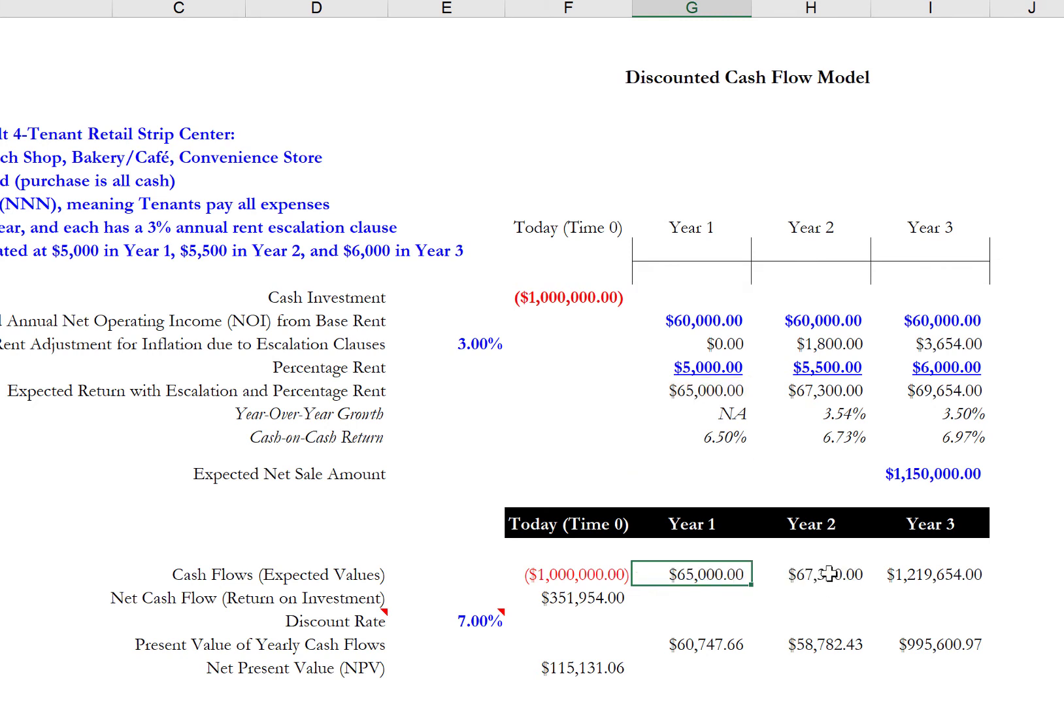
Inspect the expected cash flow formulas for Year 2 and Year 3, and view the net cash flow cell.
left_click(829, 575)
key("F2")
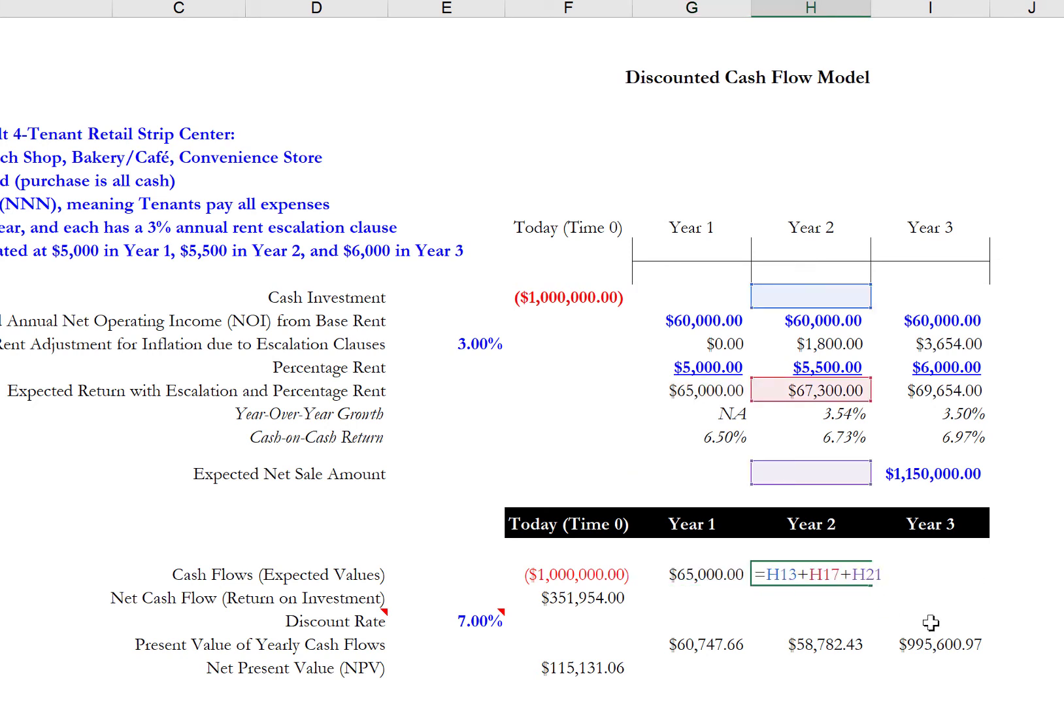
key("Escape")
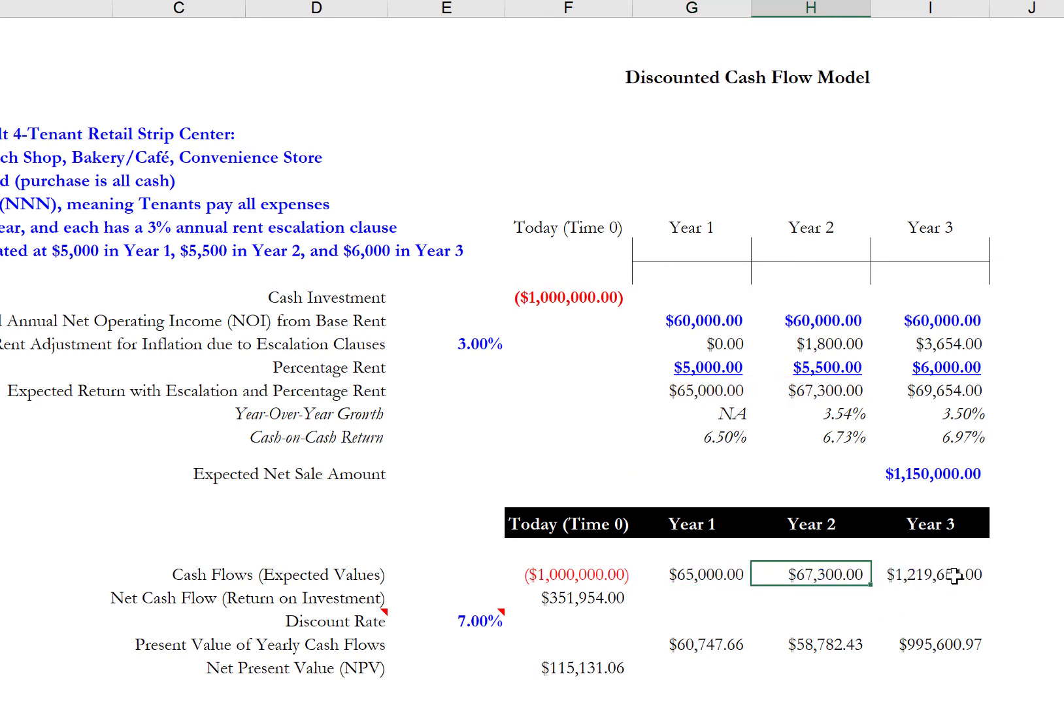
left_click(957, 575)
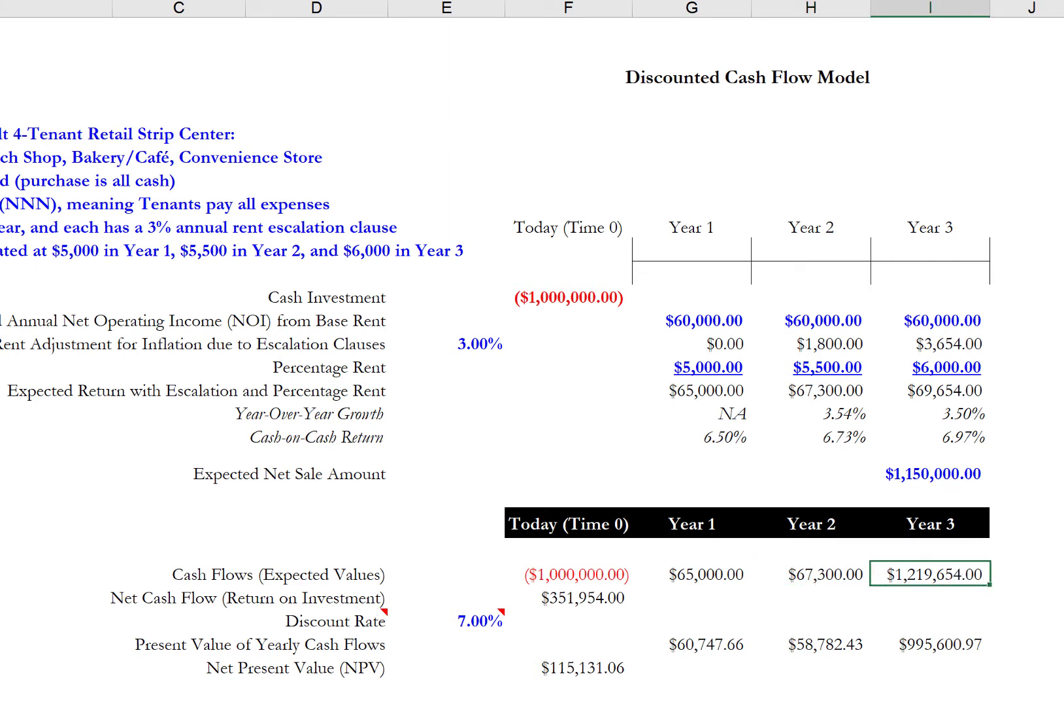
key("F2")
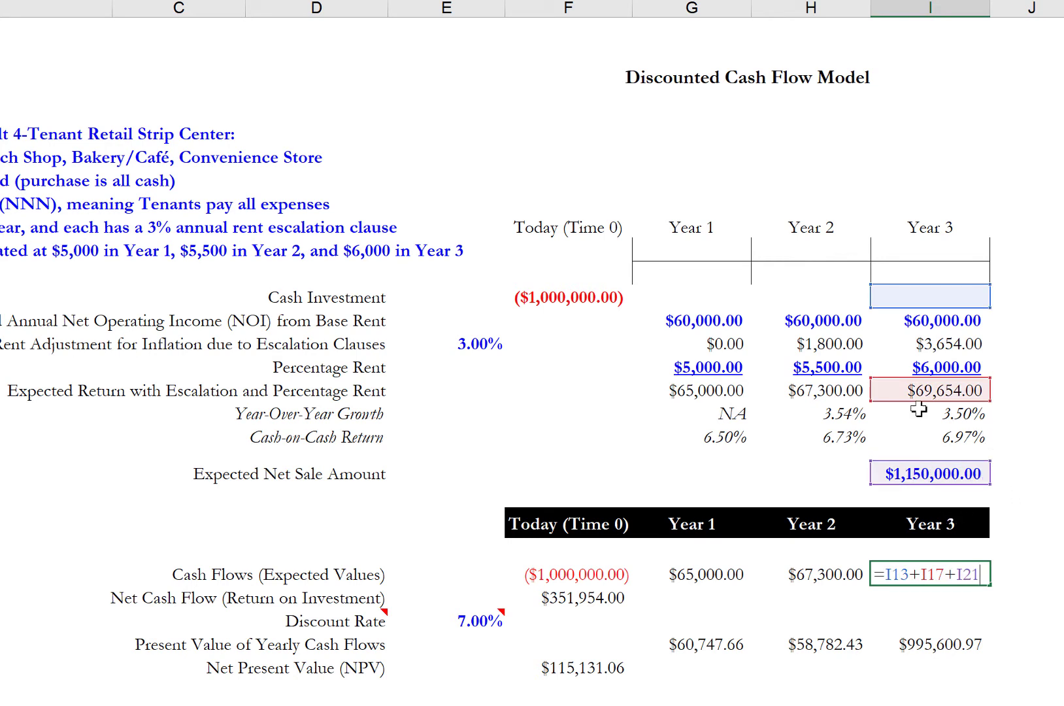
left_click(588, 598)
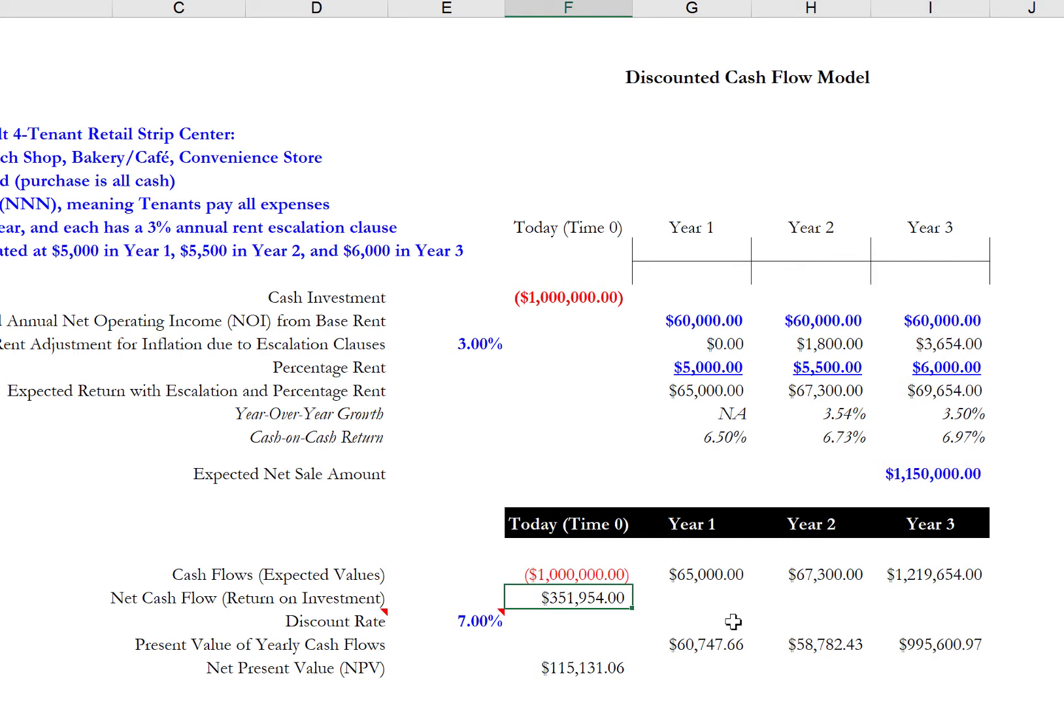
Inspect the PV formulas for the Year 1, Year 2 and Year 3 cash flows, including the discount rate argument.
left_click(733, 644)
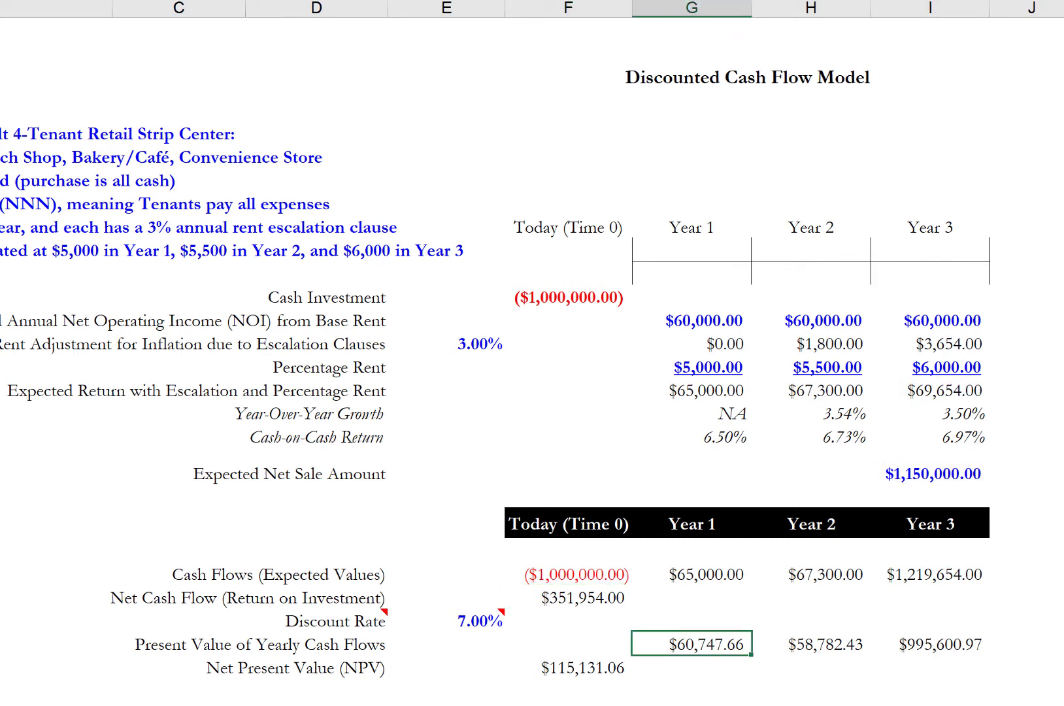
key("F2")
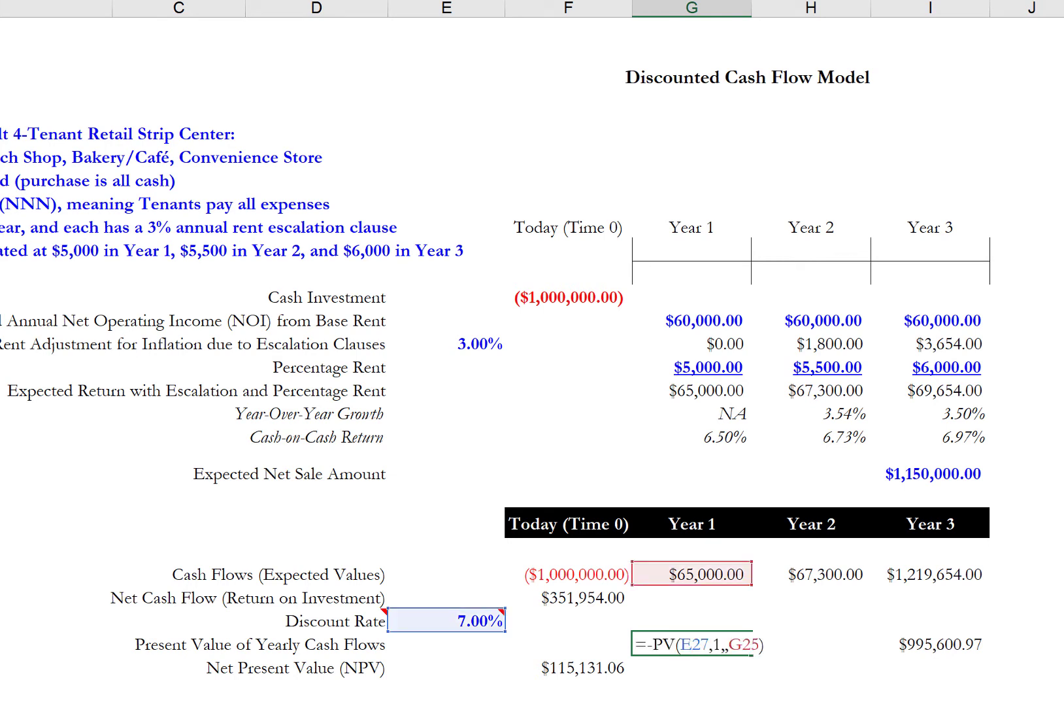
left_click(680, 644)
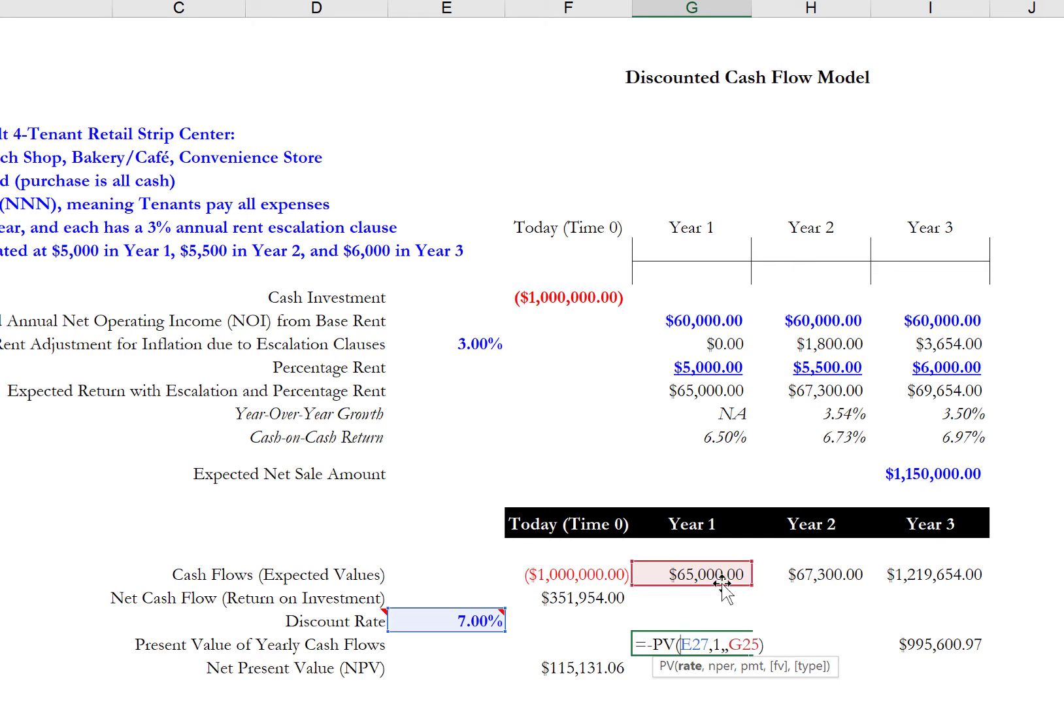
key("Escape")
double_click(808, 637)
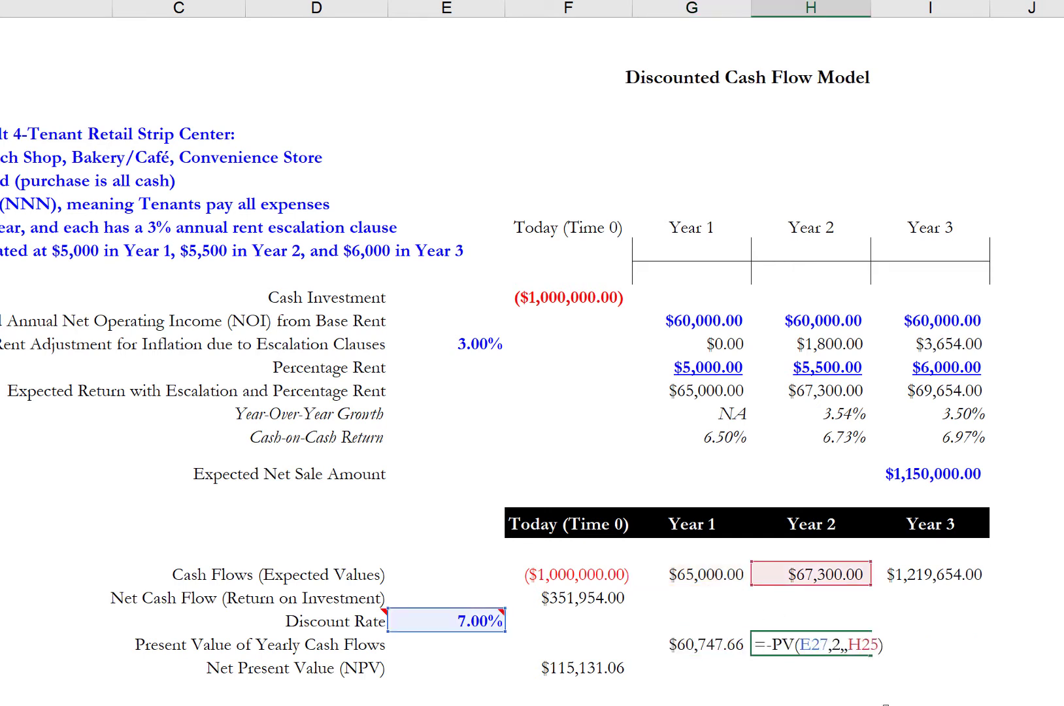
key("ctrl+Return")
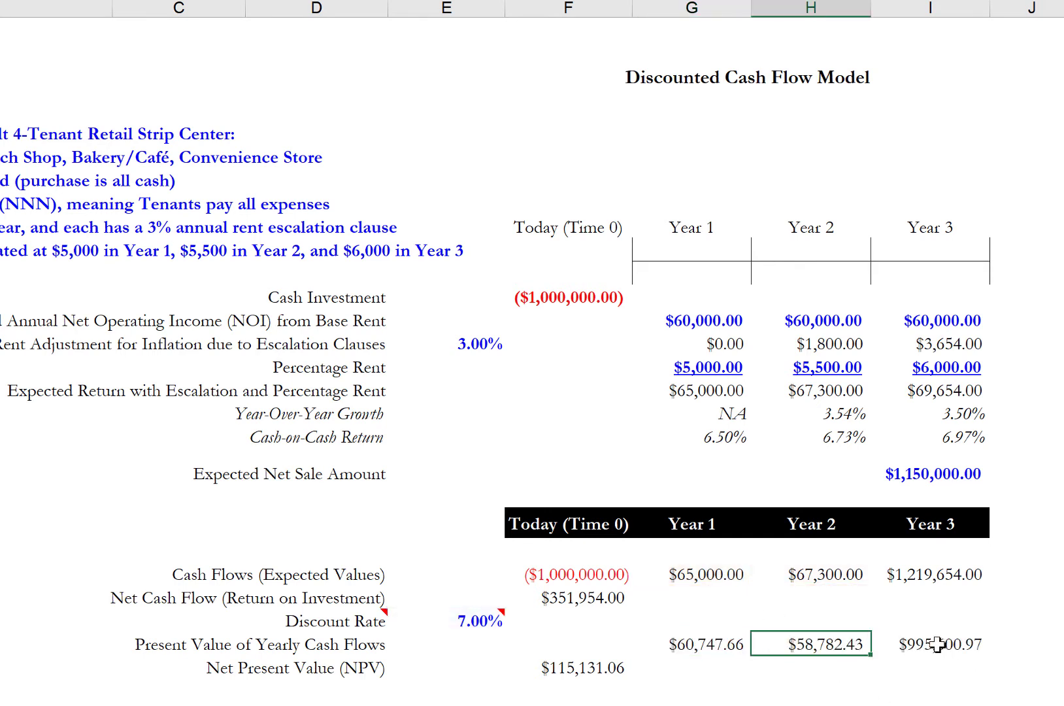
left_click(937, 644)
key("F2")
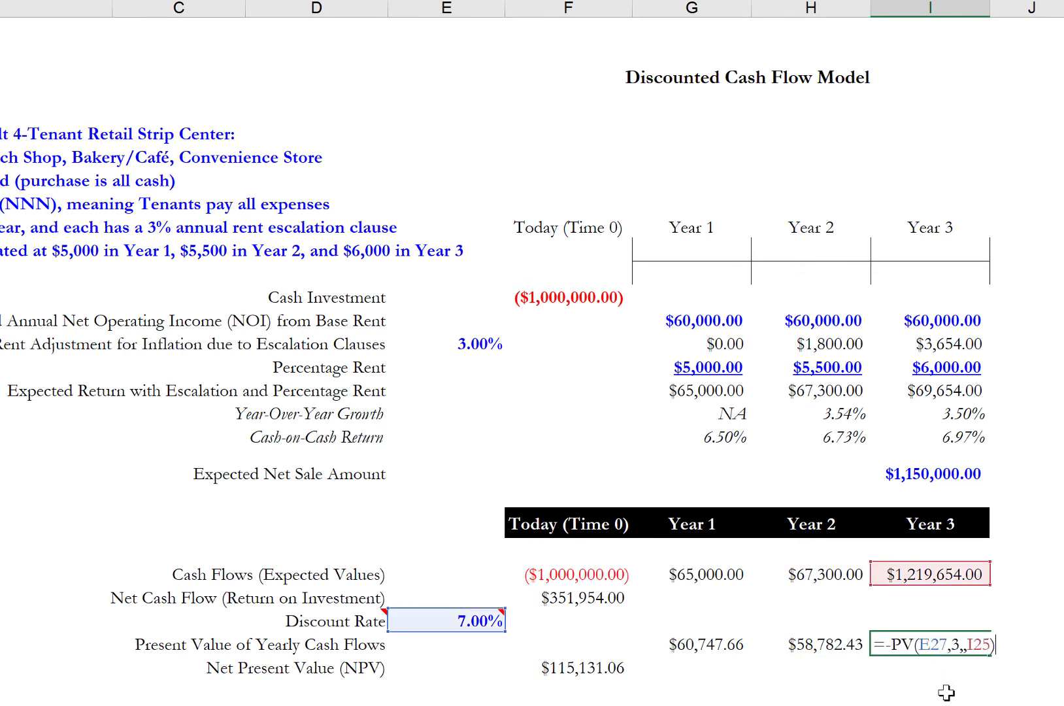
key("ctrl+Return")
Inspect the Net Present Value formula and its discount rate, yearly cash flow and initial investment references.
left_click(628, 668)
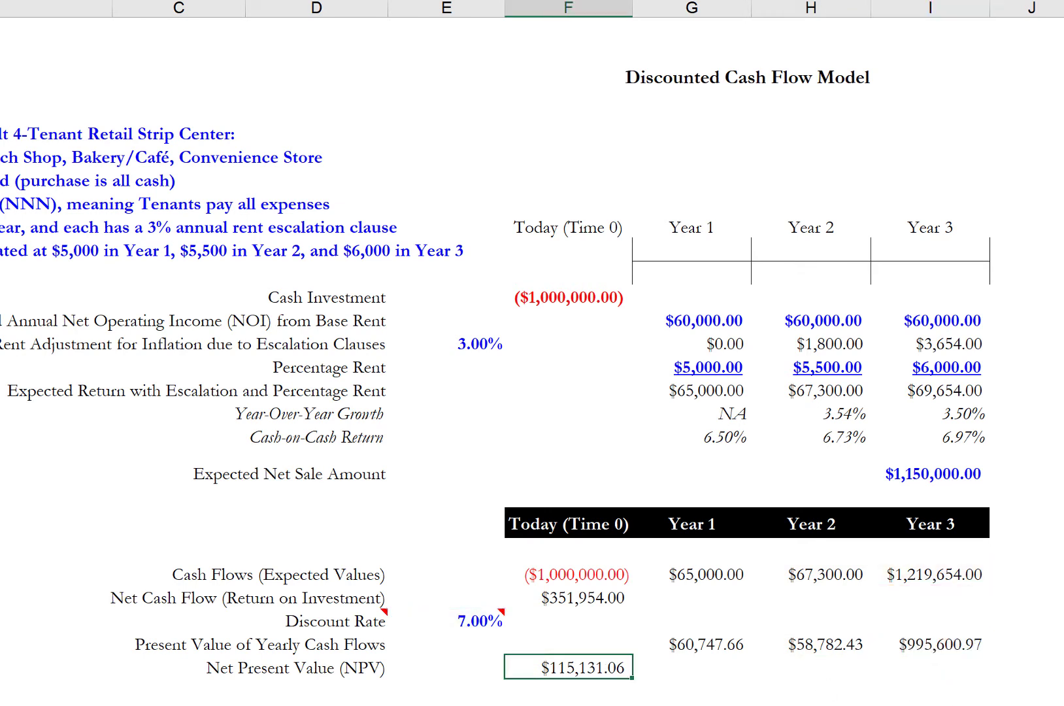
key("F2")
left_click(569, 668)
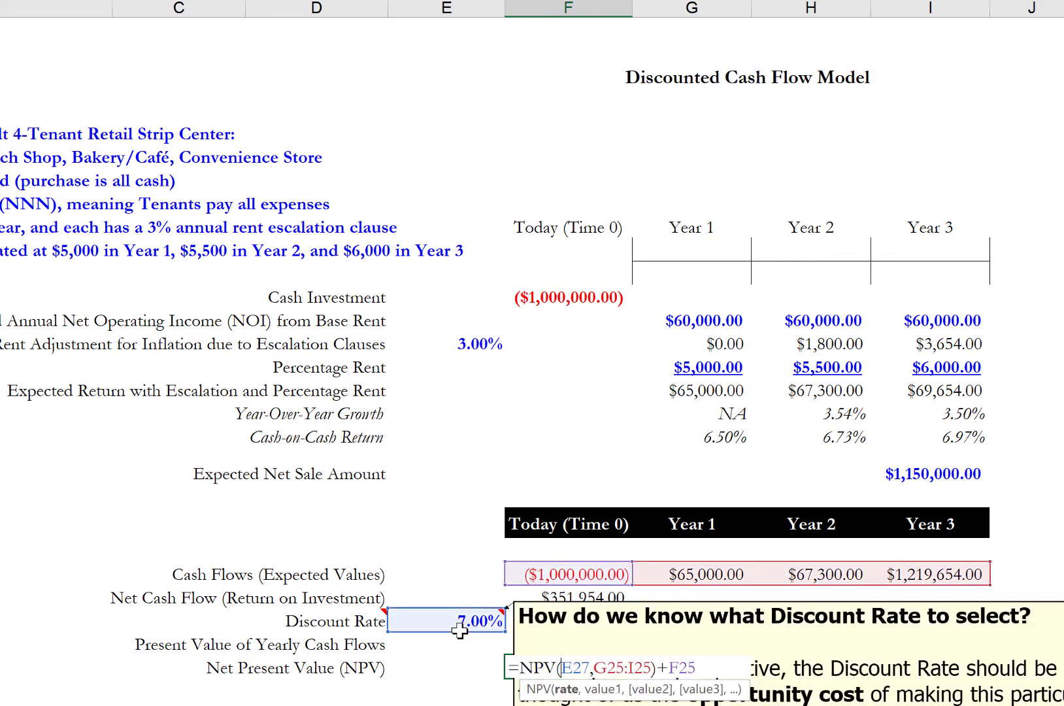
key("ctrl+Return")
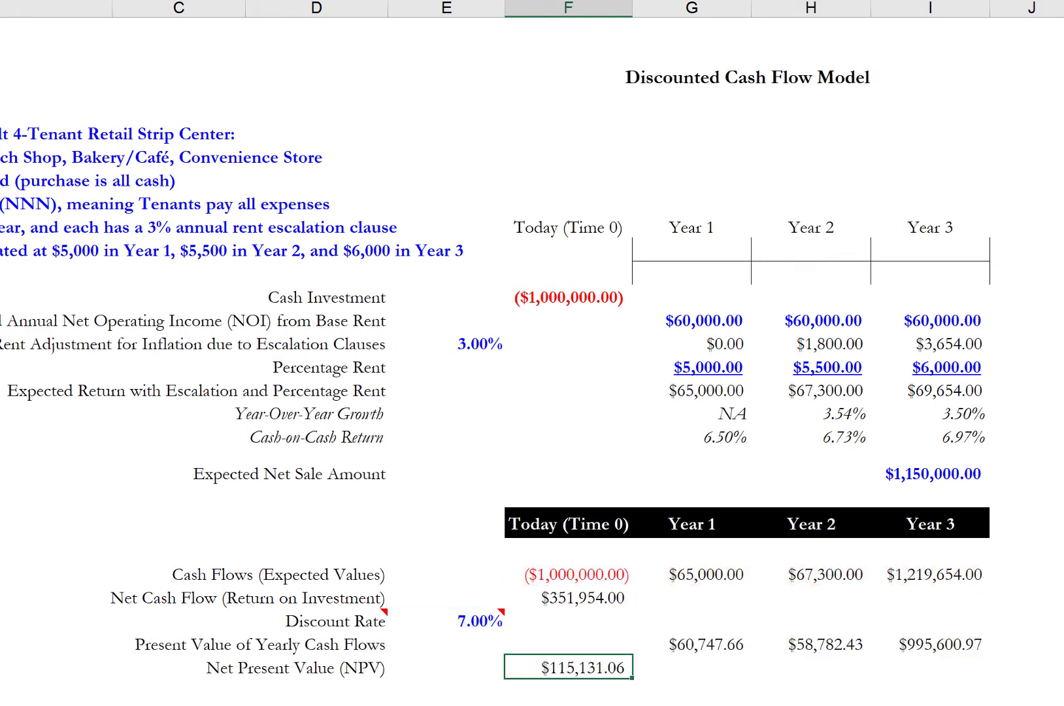
Add a check formula =SUM(G28:I28)+F25 directly below the NPV, summing the yearly present values and the Time 0 cash flow.
left_click(580, 691)
type("=sum(")
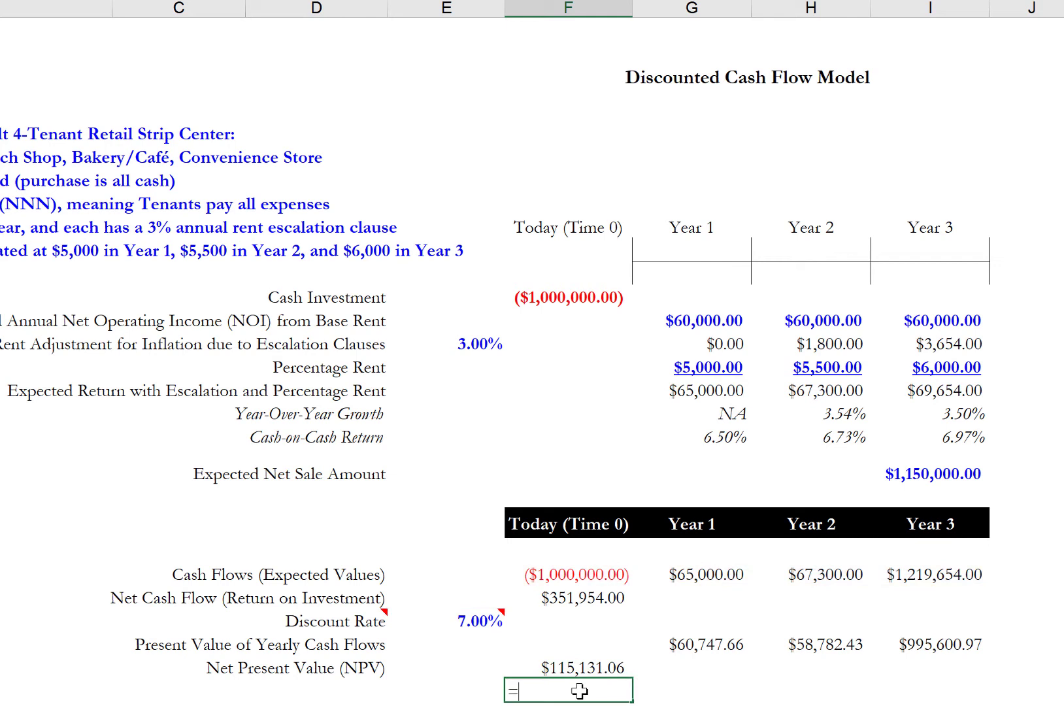
left_click_drag(693, 644, 922, 647)
type(")+")
left_click(579, 571)
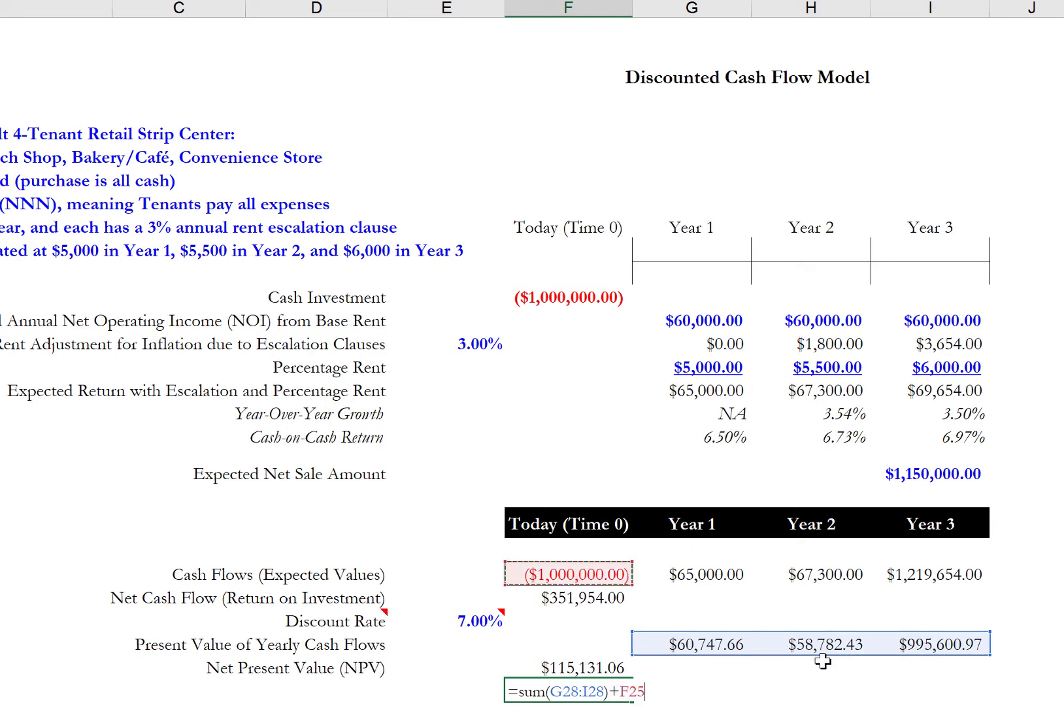
key("Return")
left_click(555, 689)
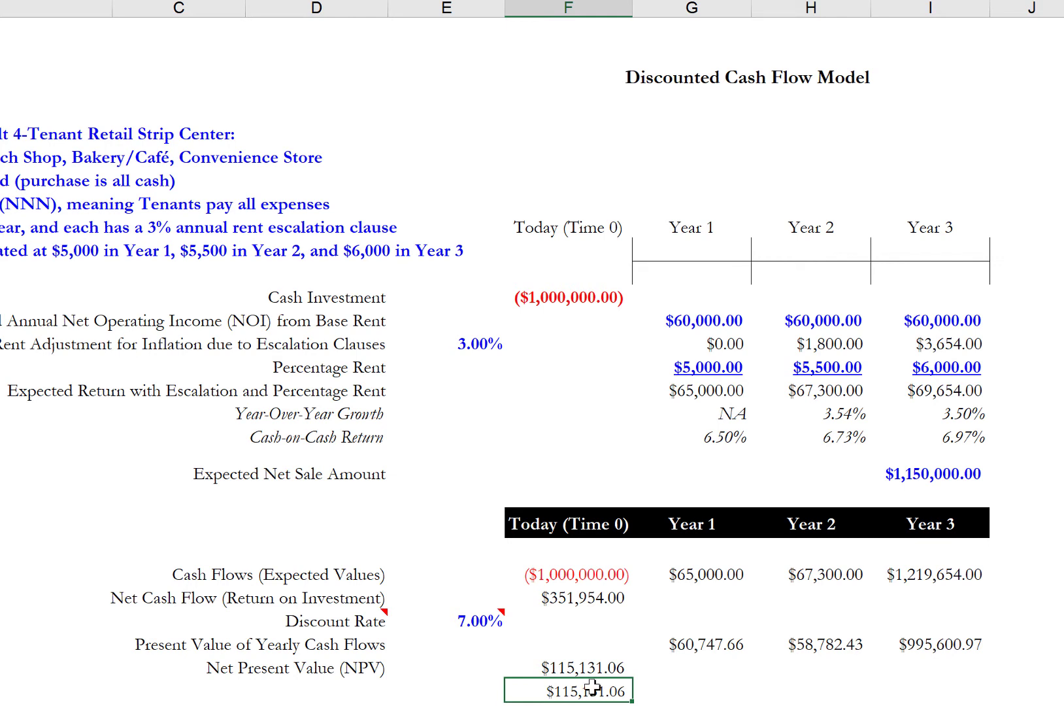
Compare the net cash flow (return on investment) cell with the Net Present Value cell.
key("Up")
key("Up")
key("Up")
key("Up")
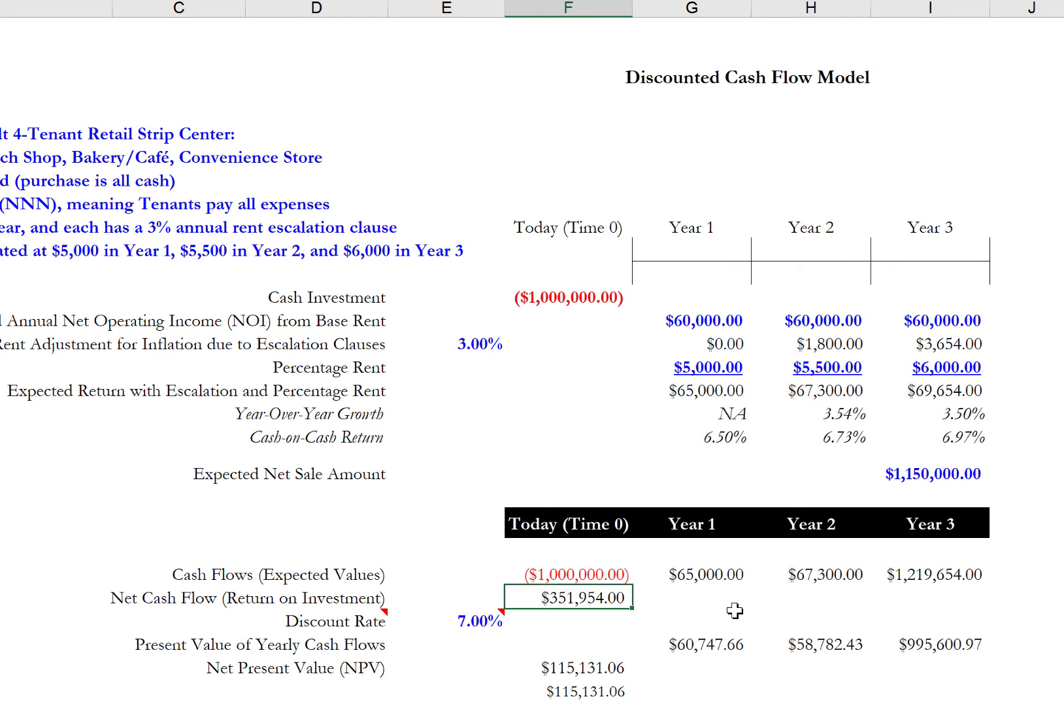
left_click(564, 670)
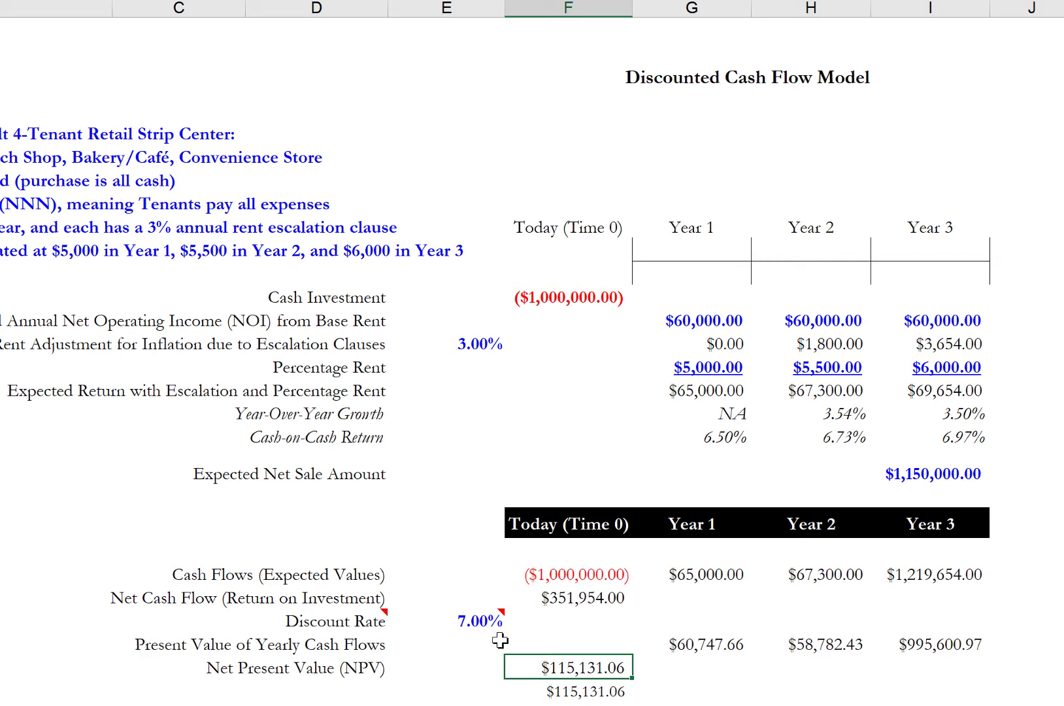
Set the discount rate to 0% and compare the Net Present Value with the net cash flow.
left_click(466, 619)
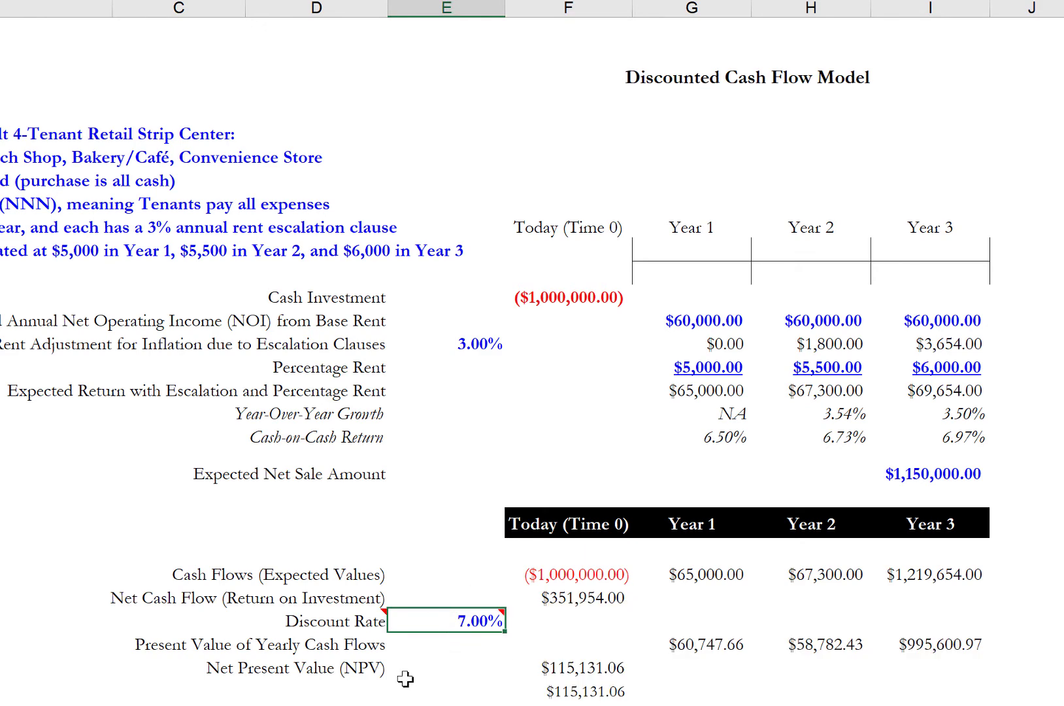
type("0")
key("Return")
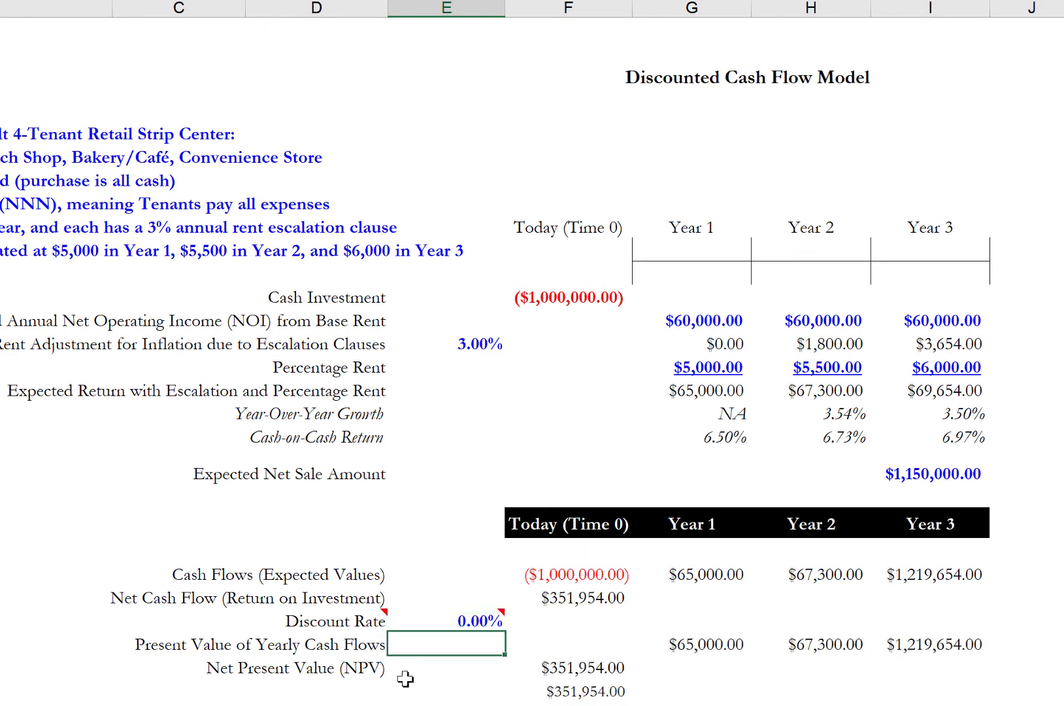
left_click(562, 666)
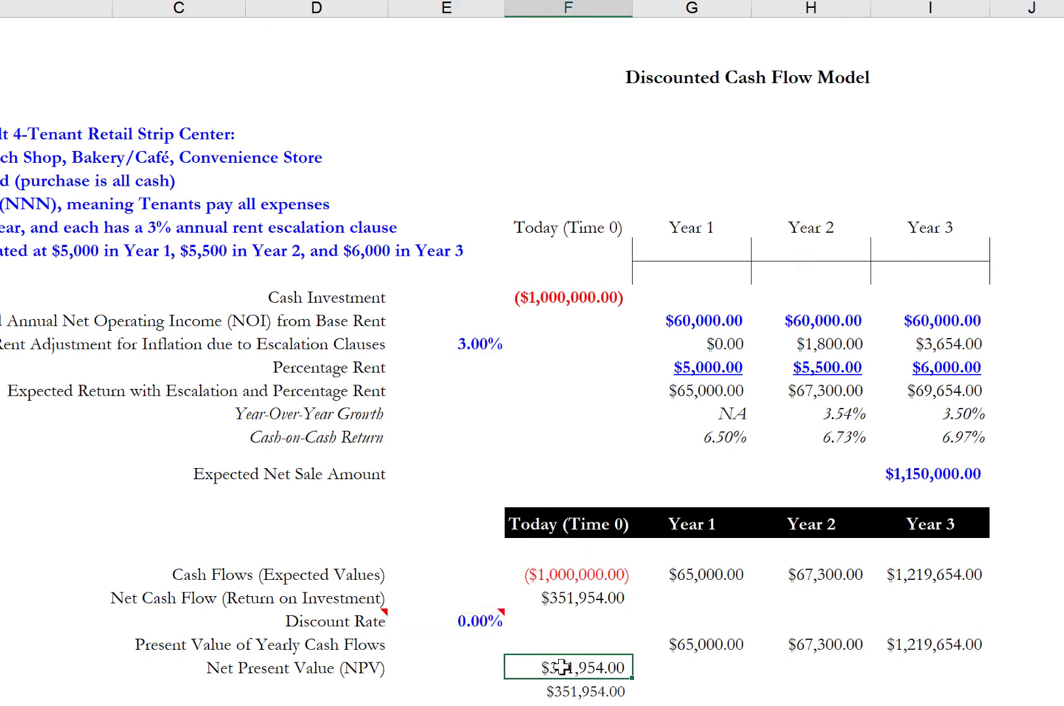
left_click(574, 598, "ctrl")
Set the discount rate back to 7%.
left_click(465, 623)
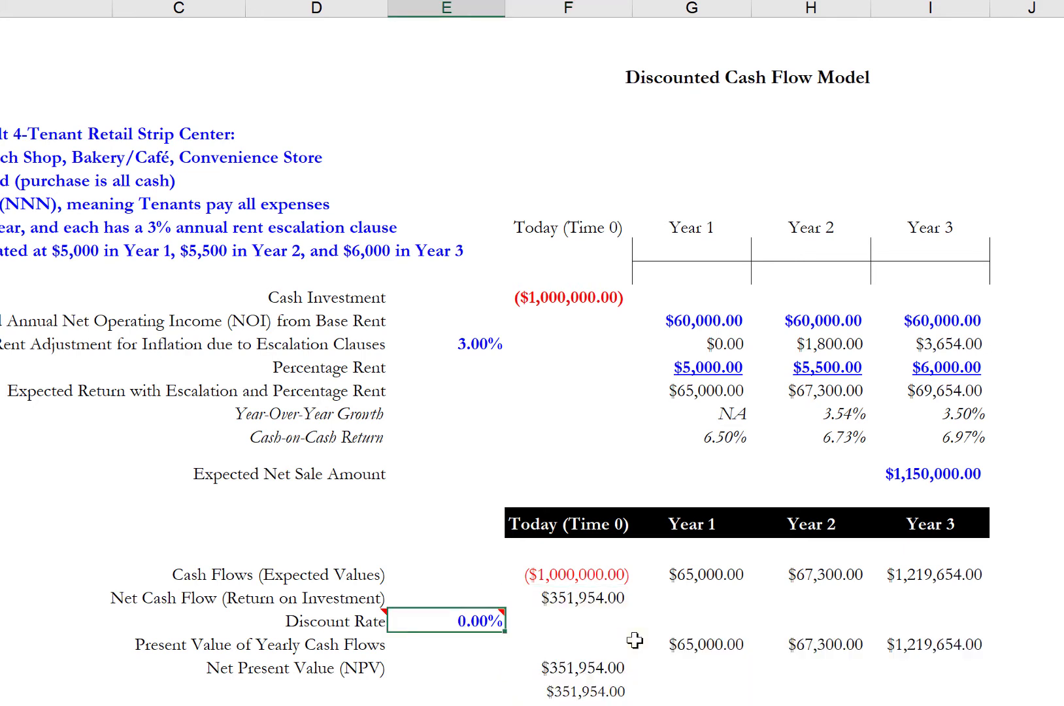
type("7")
key("Return")
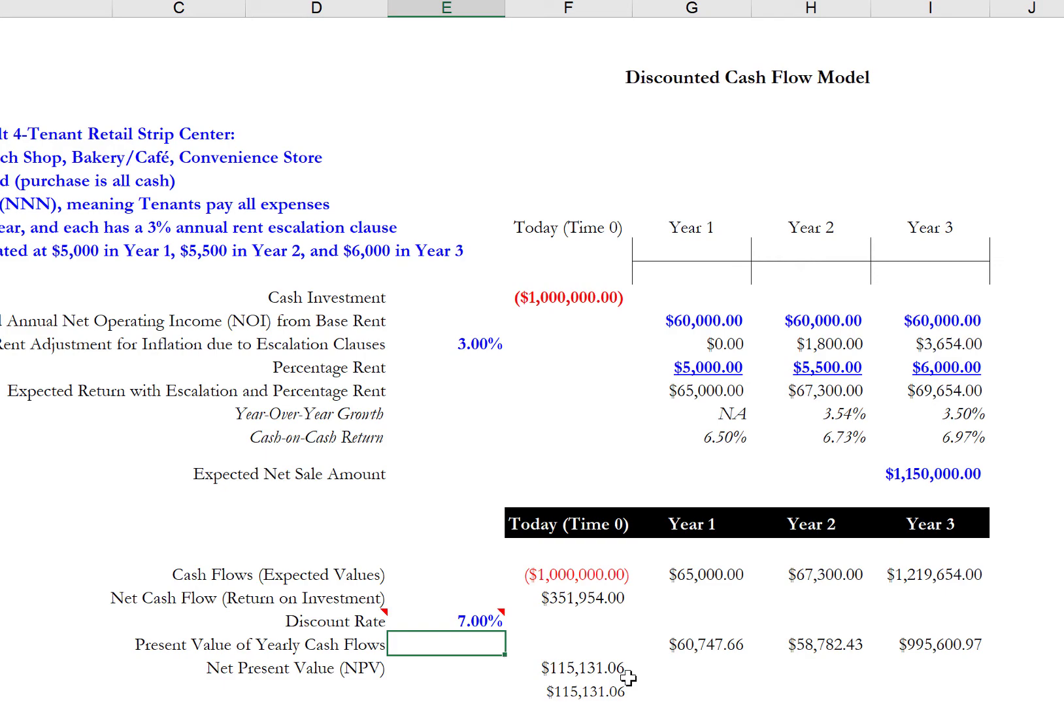
Open the discount rate cell's comment on how to select the rate, and move it below the expected cash flows row.
right_click(477, 622)
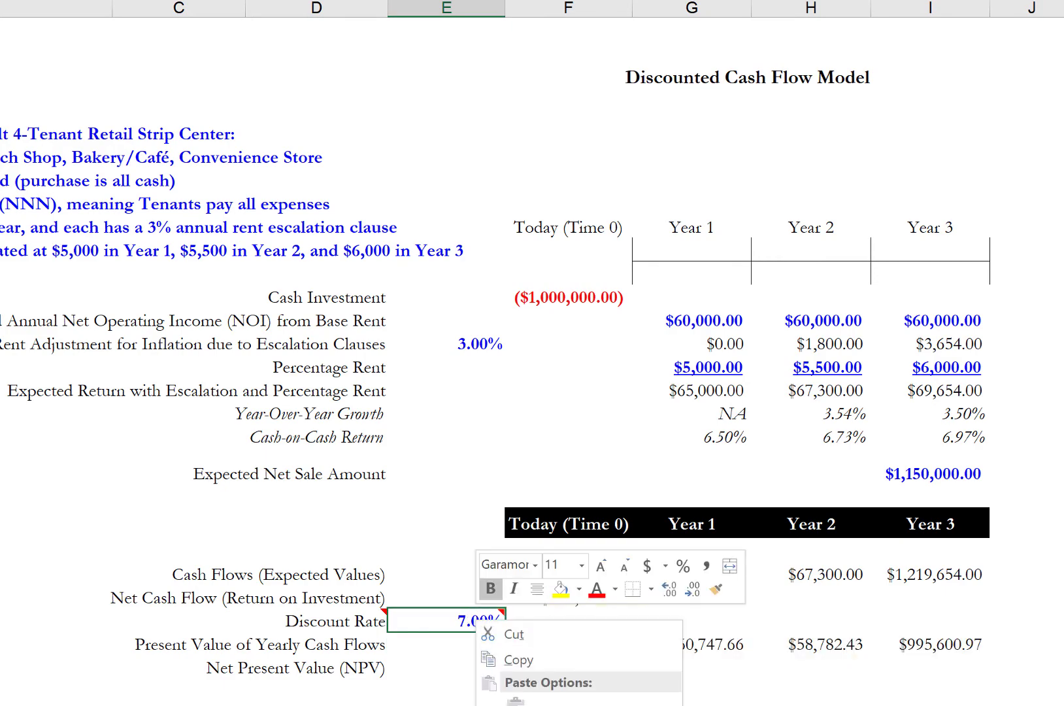
left_click(523, 705)
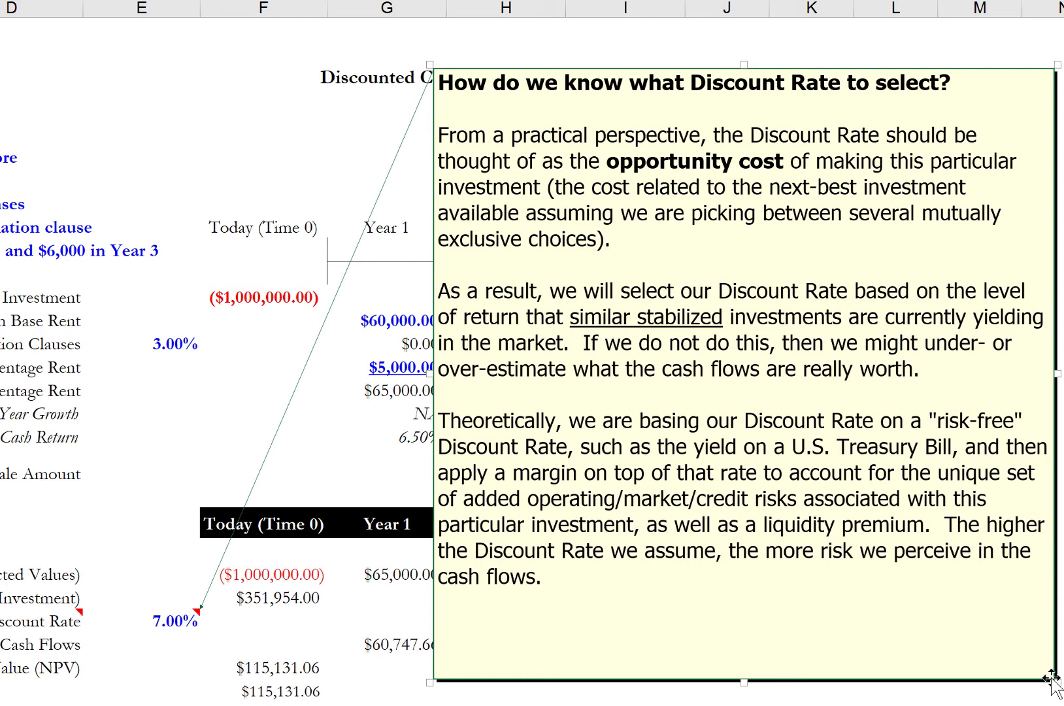
left_click_drag(666, 68, 579, 613)
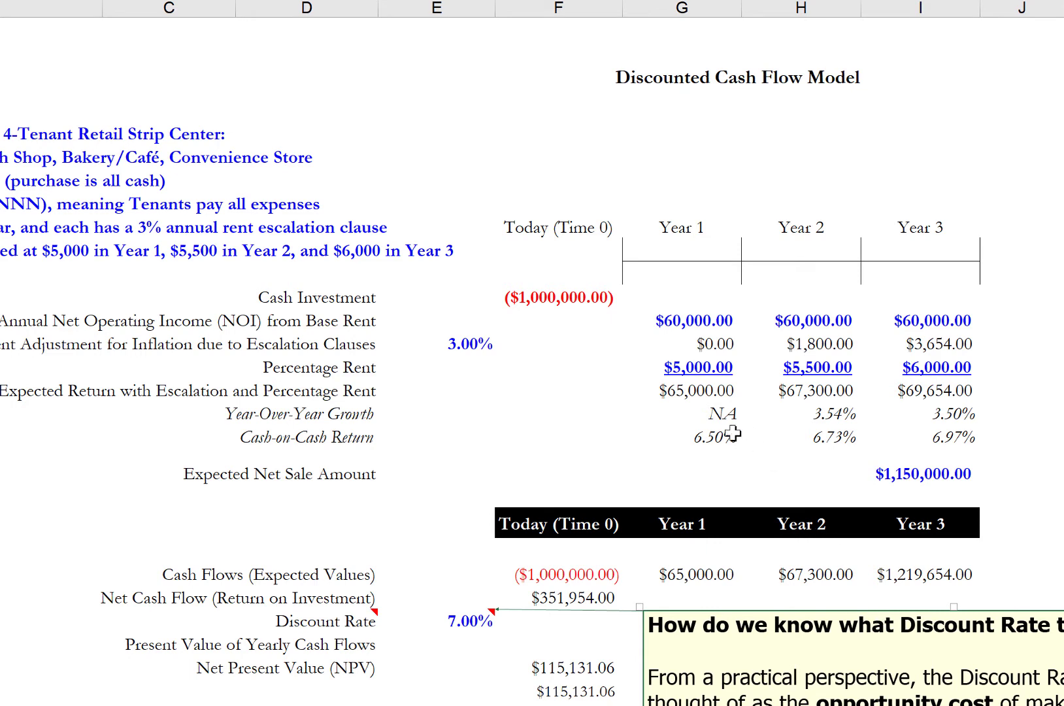
Compare the cash-on-cash returns for Years 1 to 3 with the discount rate.
left_click_drag(700, 438, 955, 438)
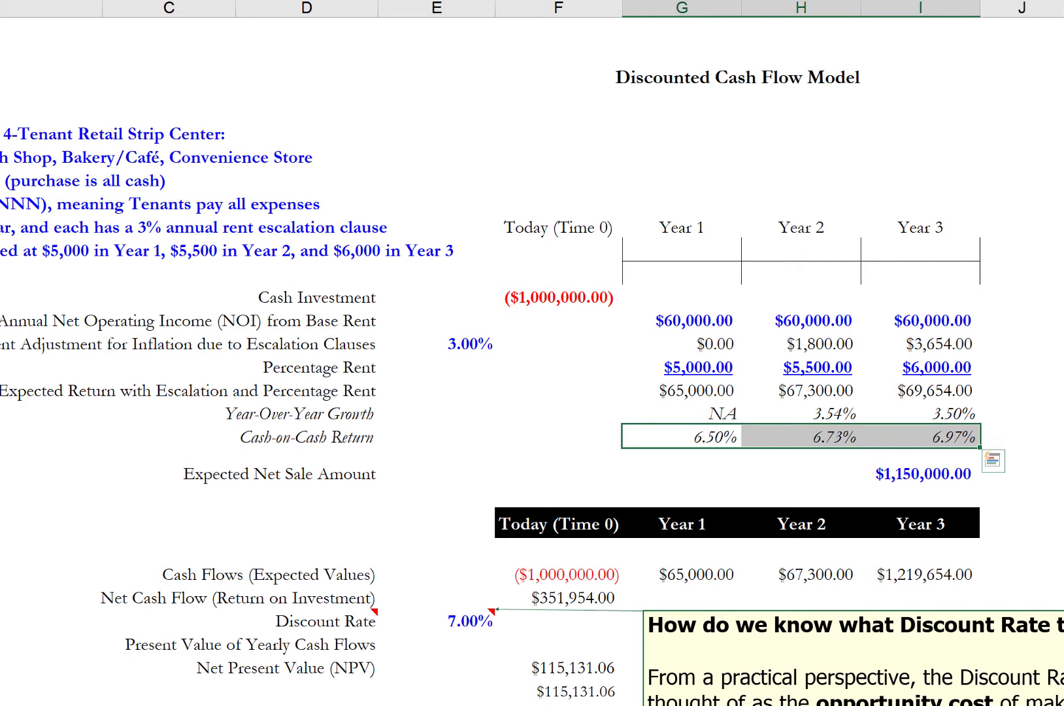
left_click(457, 622)
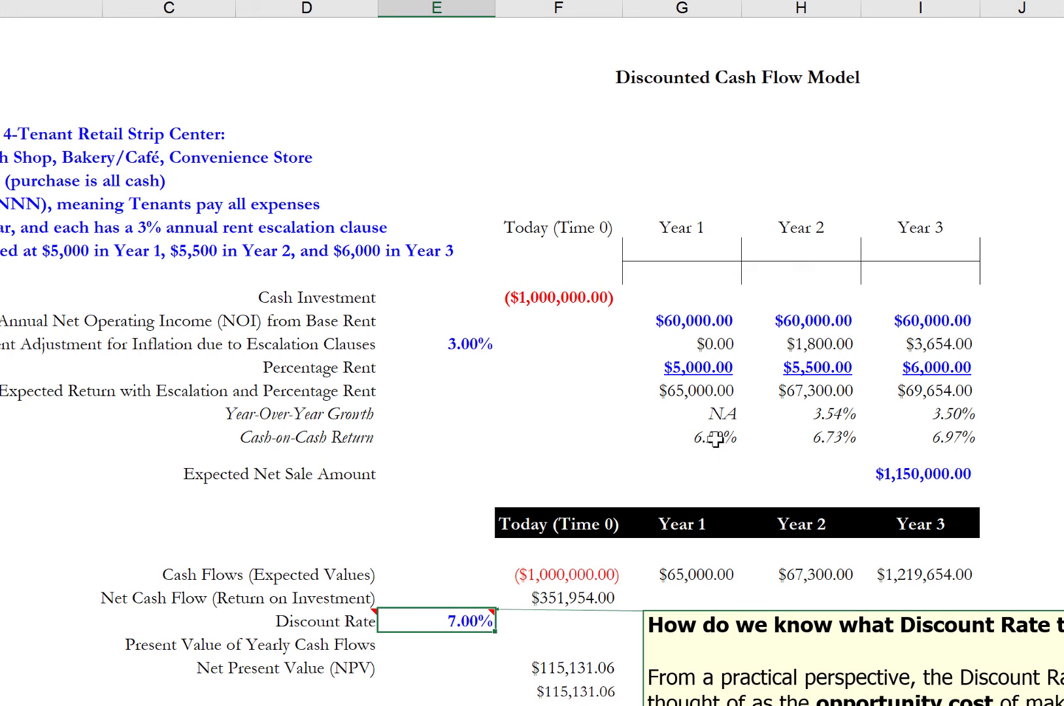
left_click(682, 597)
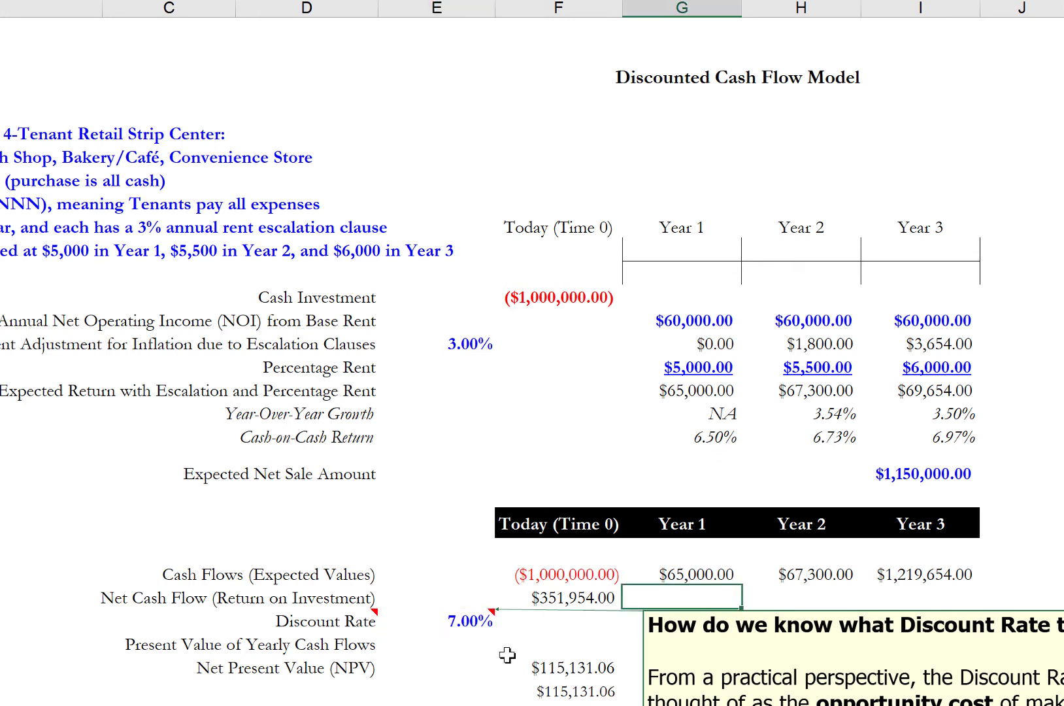
Set the discount rate to 10% and review the Net Present Value against the initial cash investment.
left_click(440, 624)
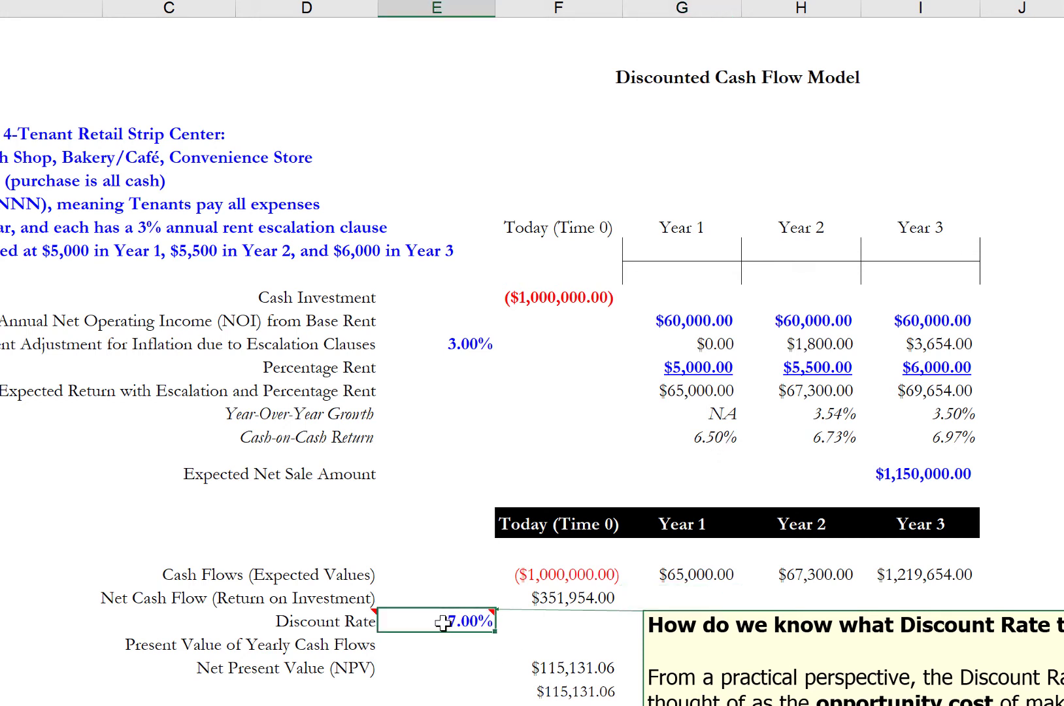
type("10")
key("Return")
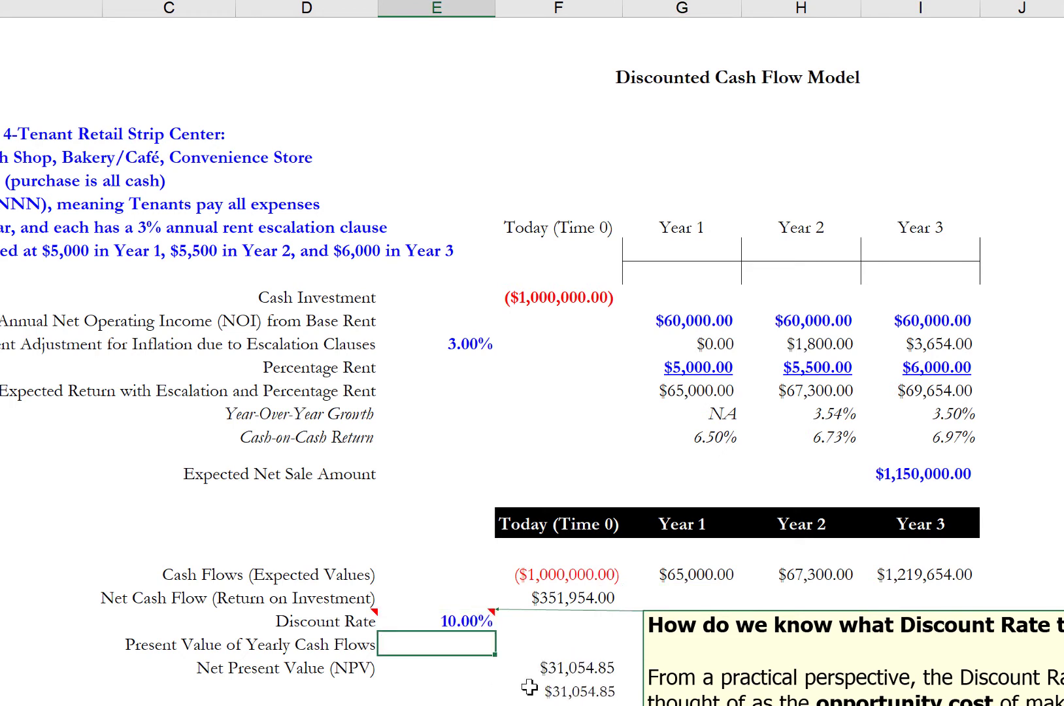
left_click(542, 674)
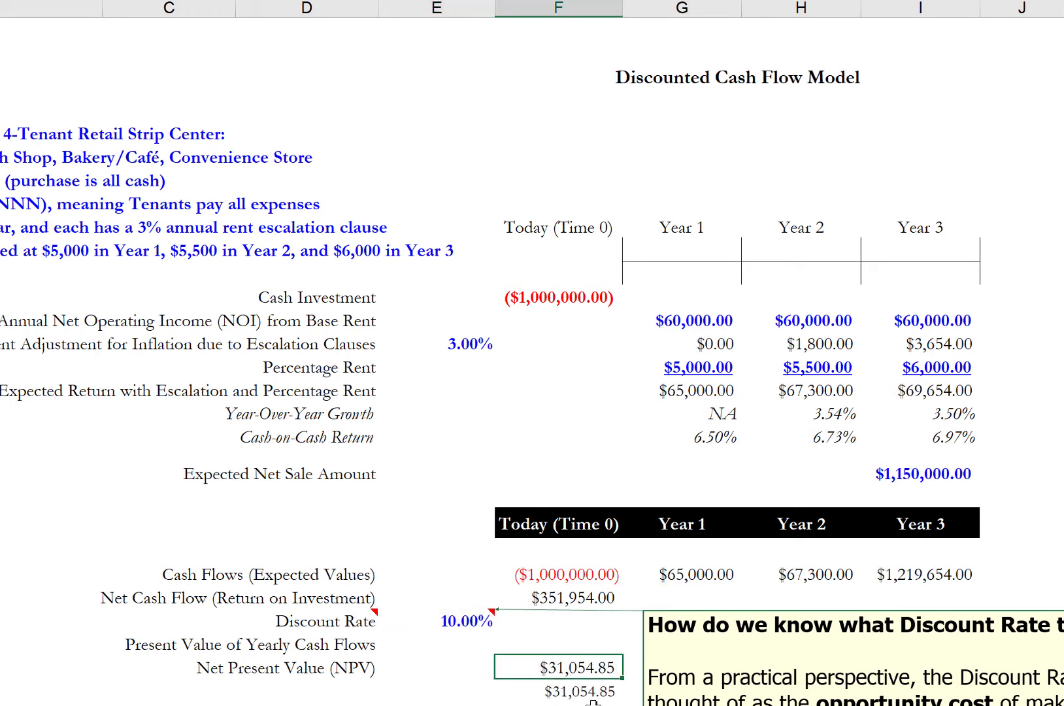
left_click_drag(207, 670, 588, 677)
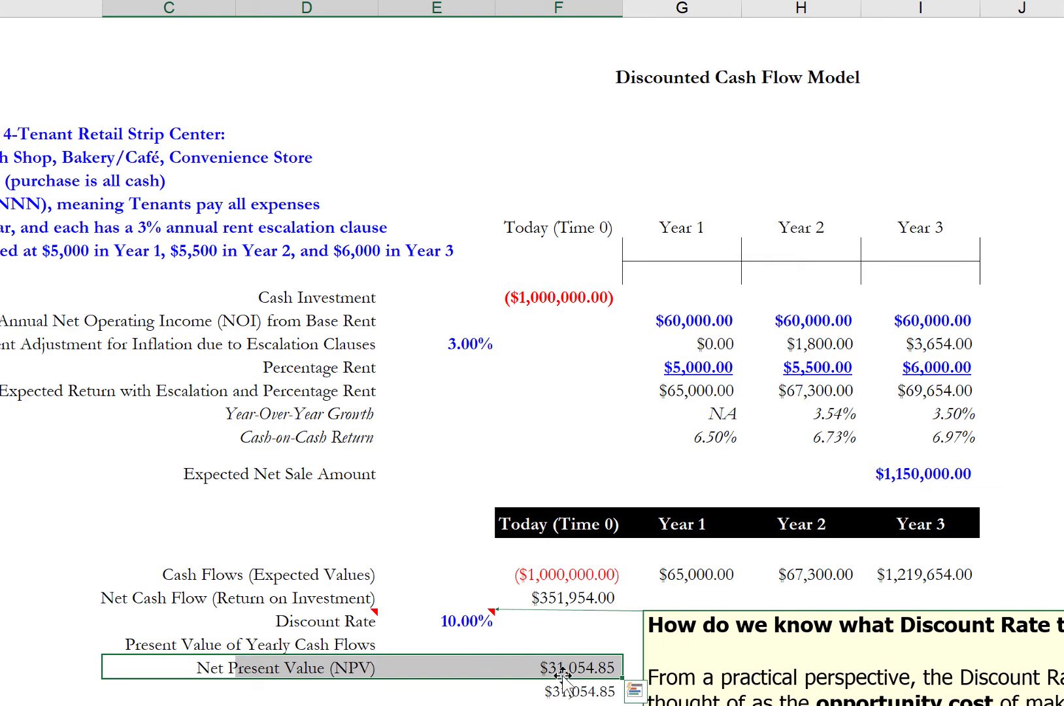
left_click(566, 299)
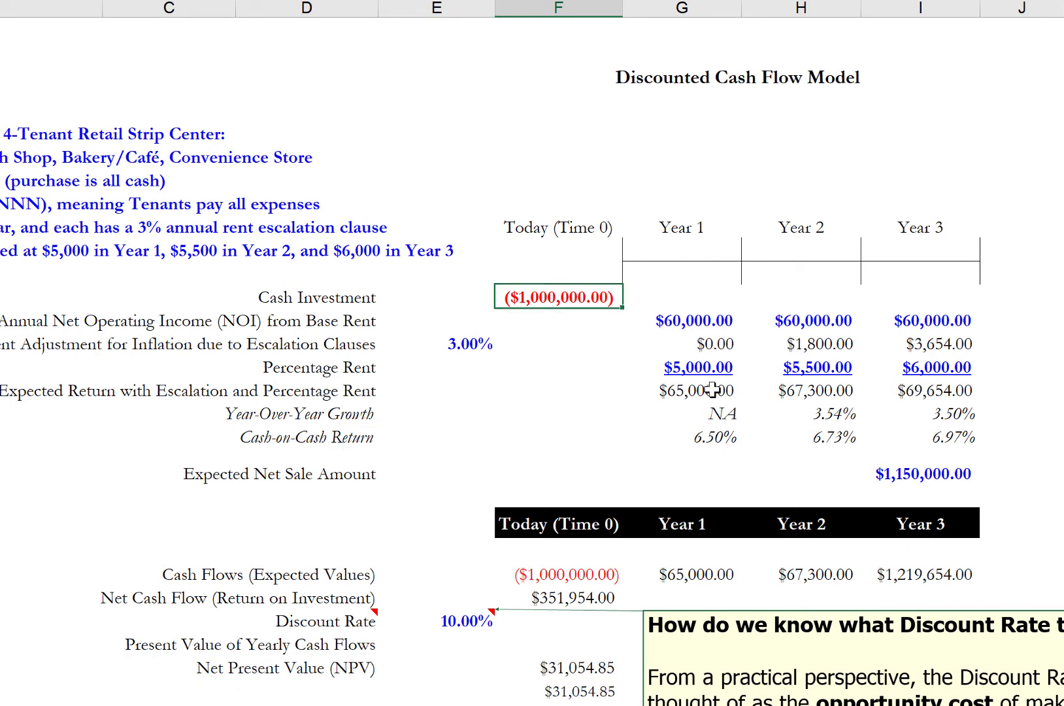
left_click(574, 668)
Restore the discount rate to 7%.
left_click(449, 622)
type("7%")
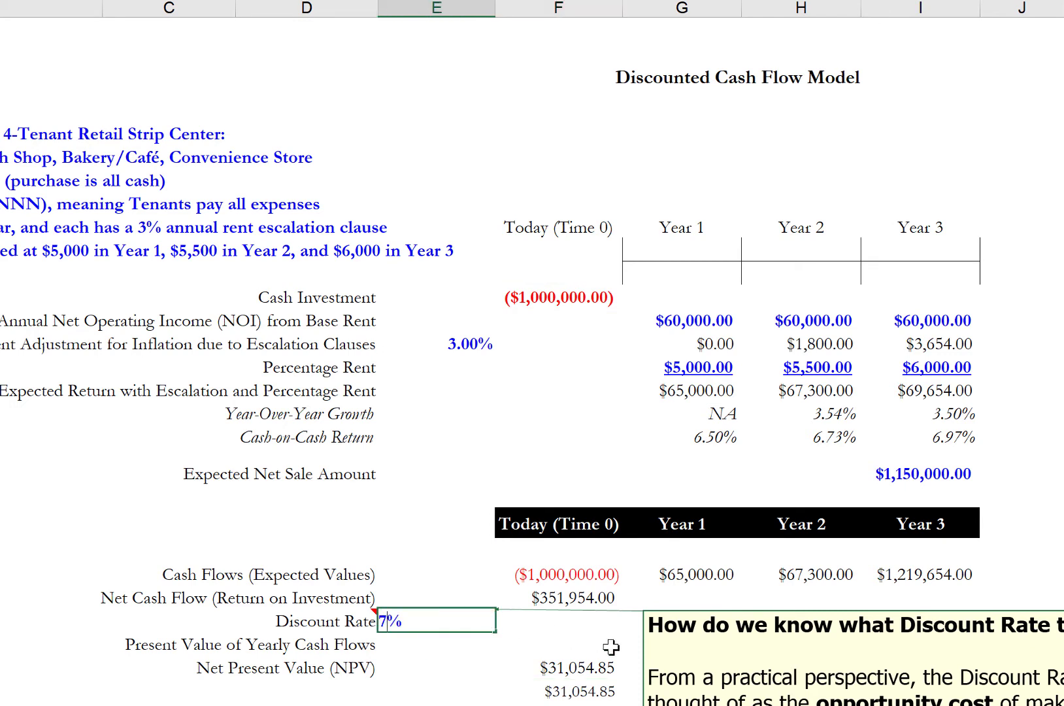
key("Return")
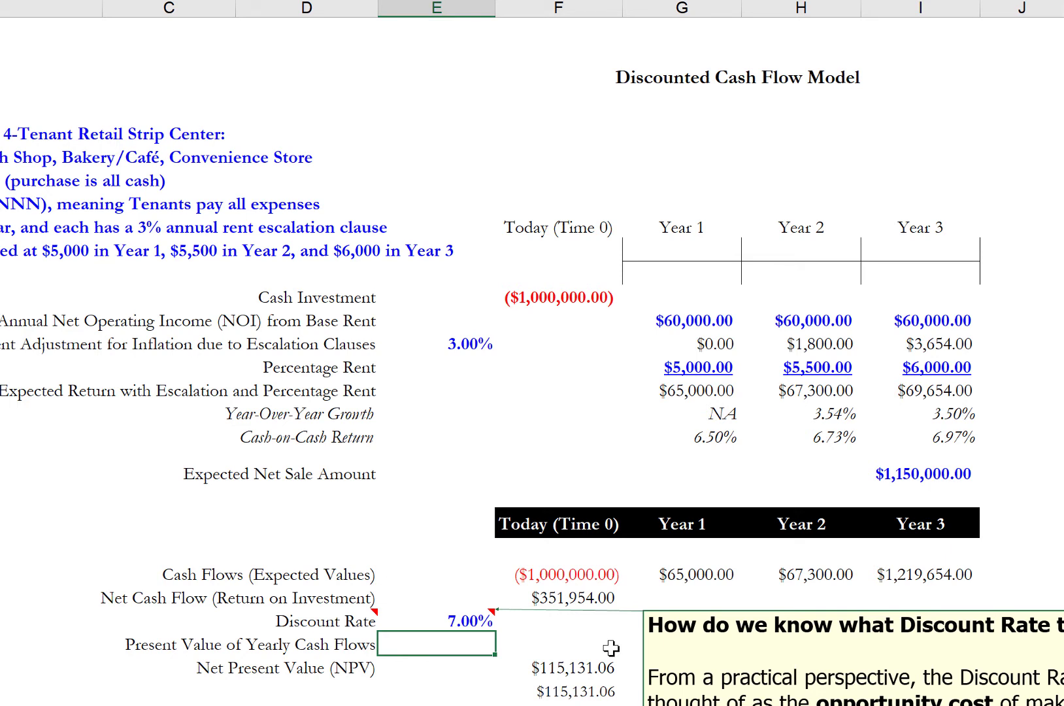
Review the initial cash investment, the discount rate and the resulting Net Present Value cells.
left_click(581, 297)
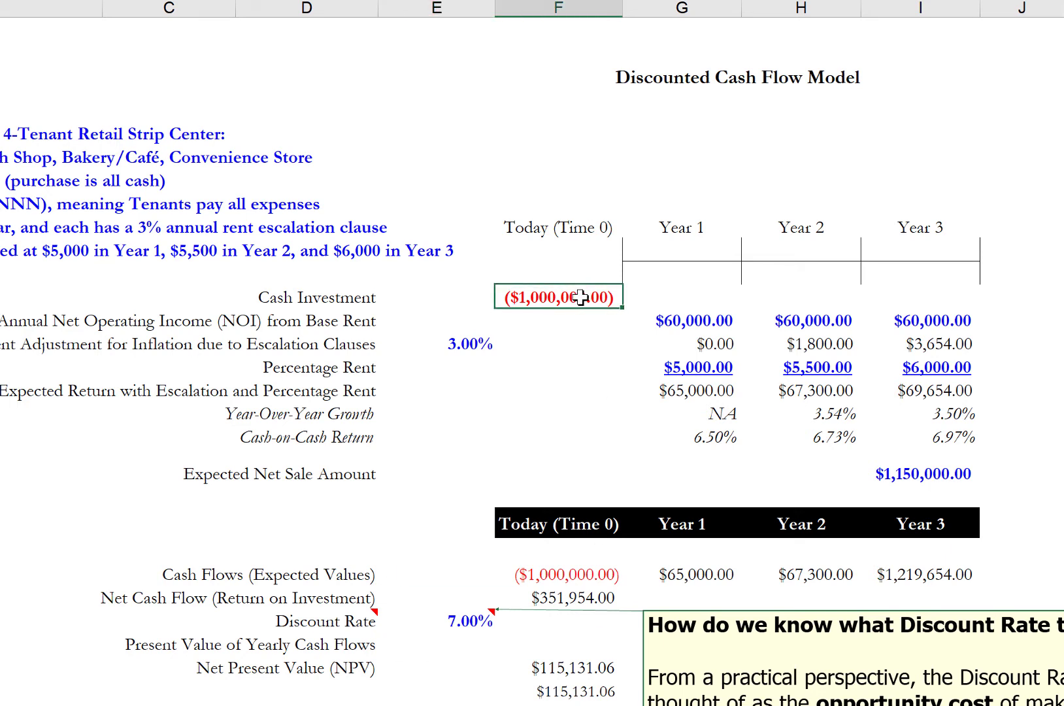
left_click(458, 619)
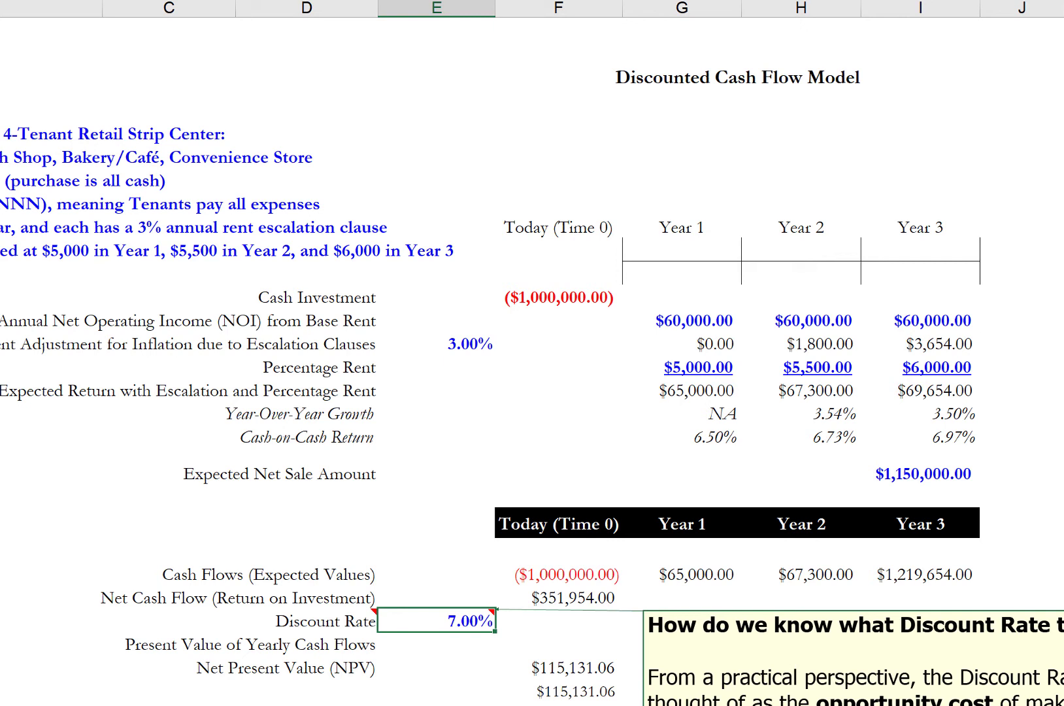
left_click(560, 659)
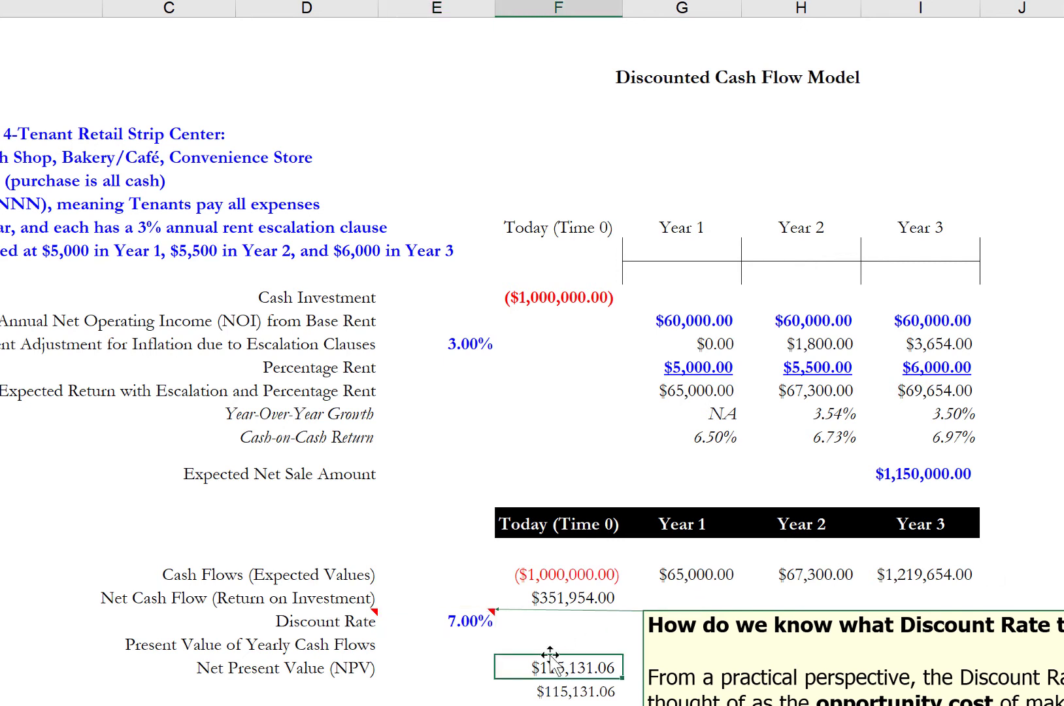